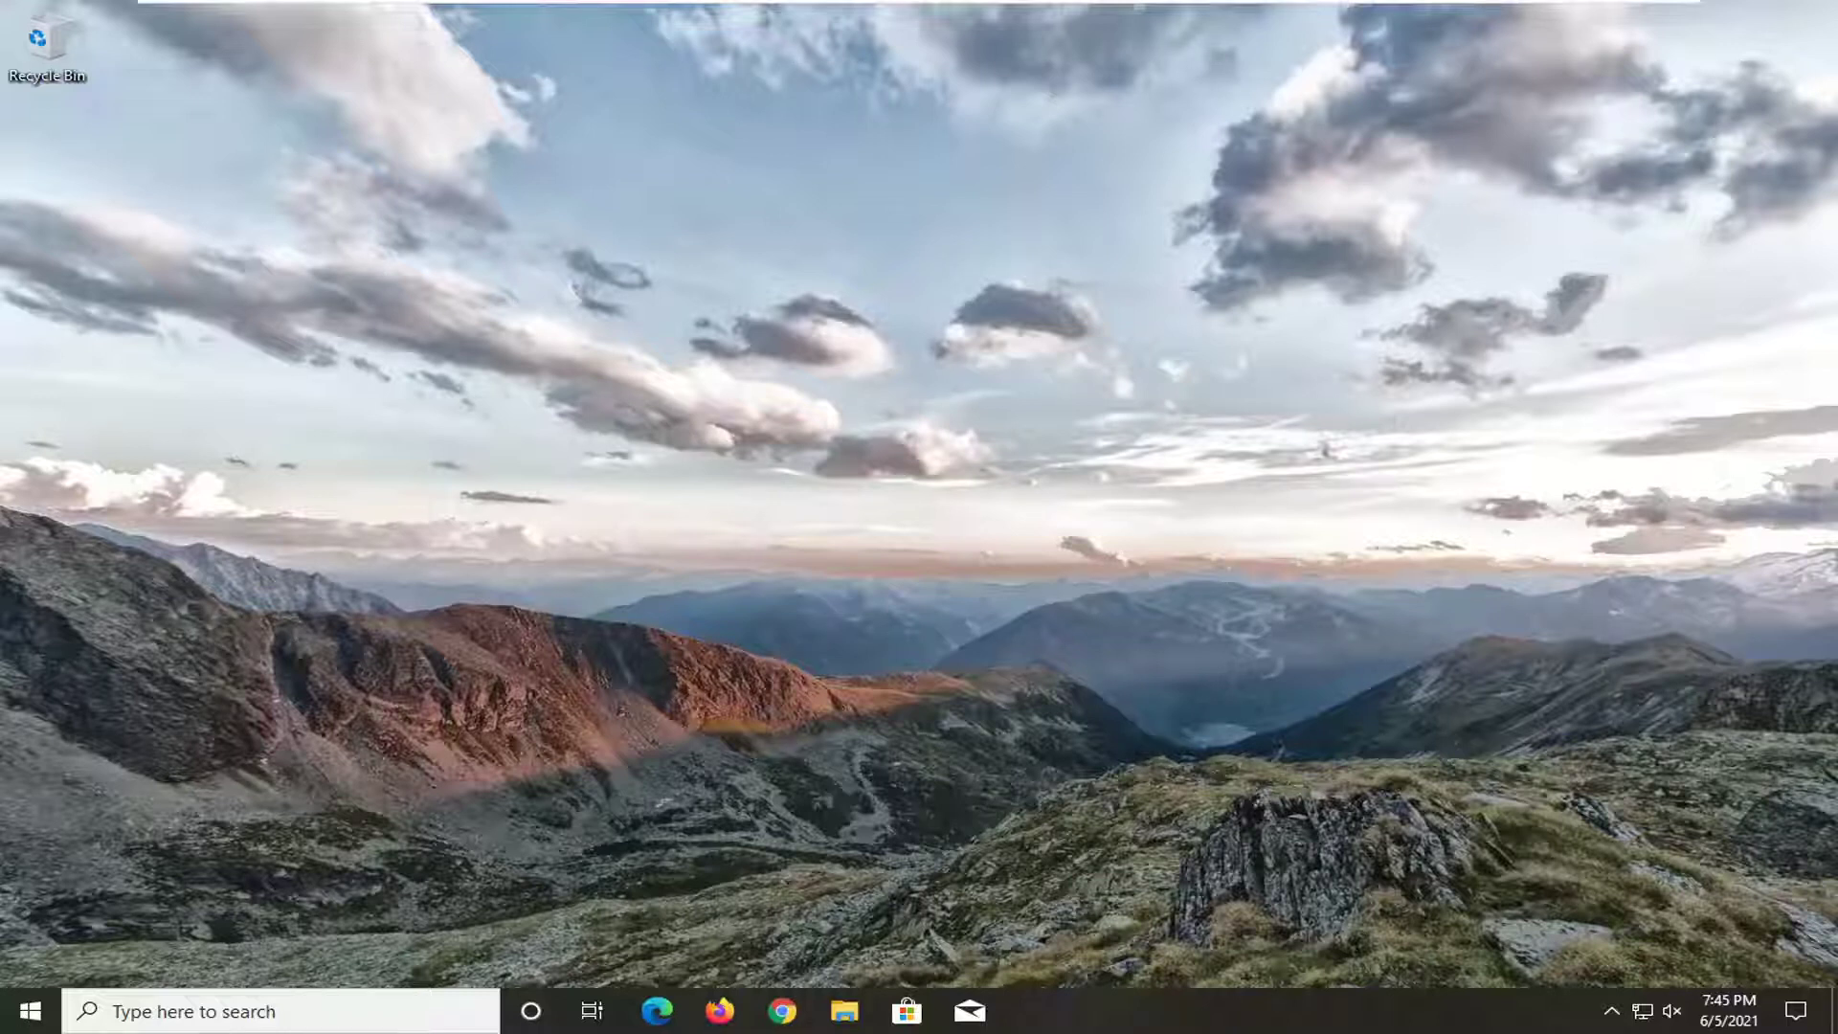
- Search 'troubleshoot' and expand Playing Audio under Additional troubleshooters in Settings
click(21, 1019)
text(trouble)
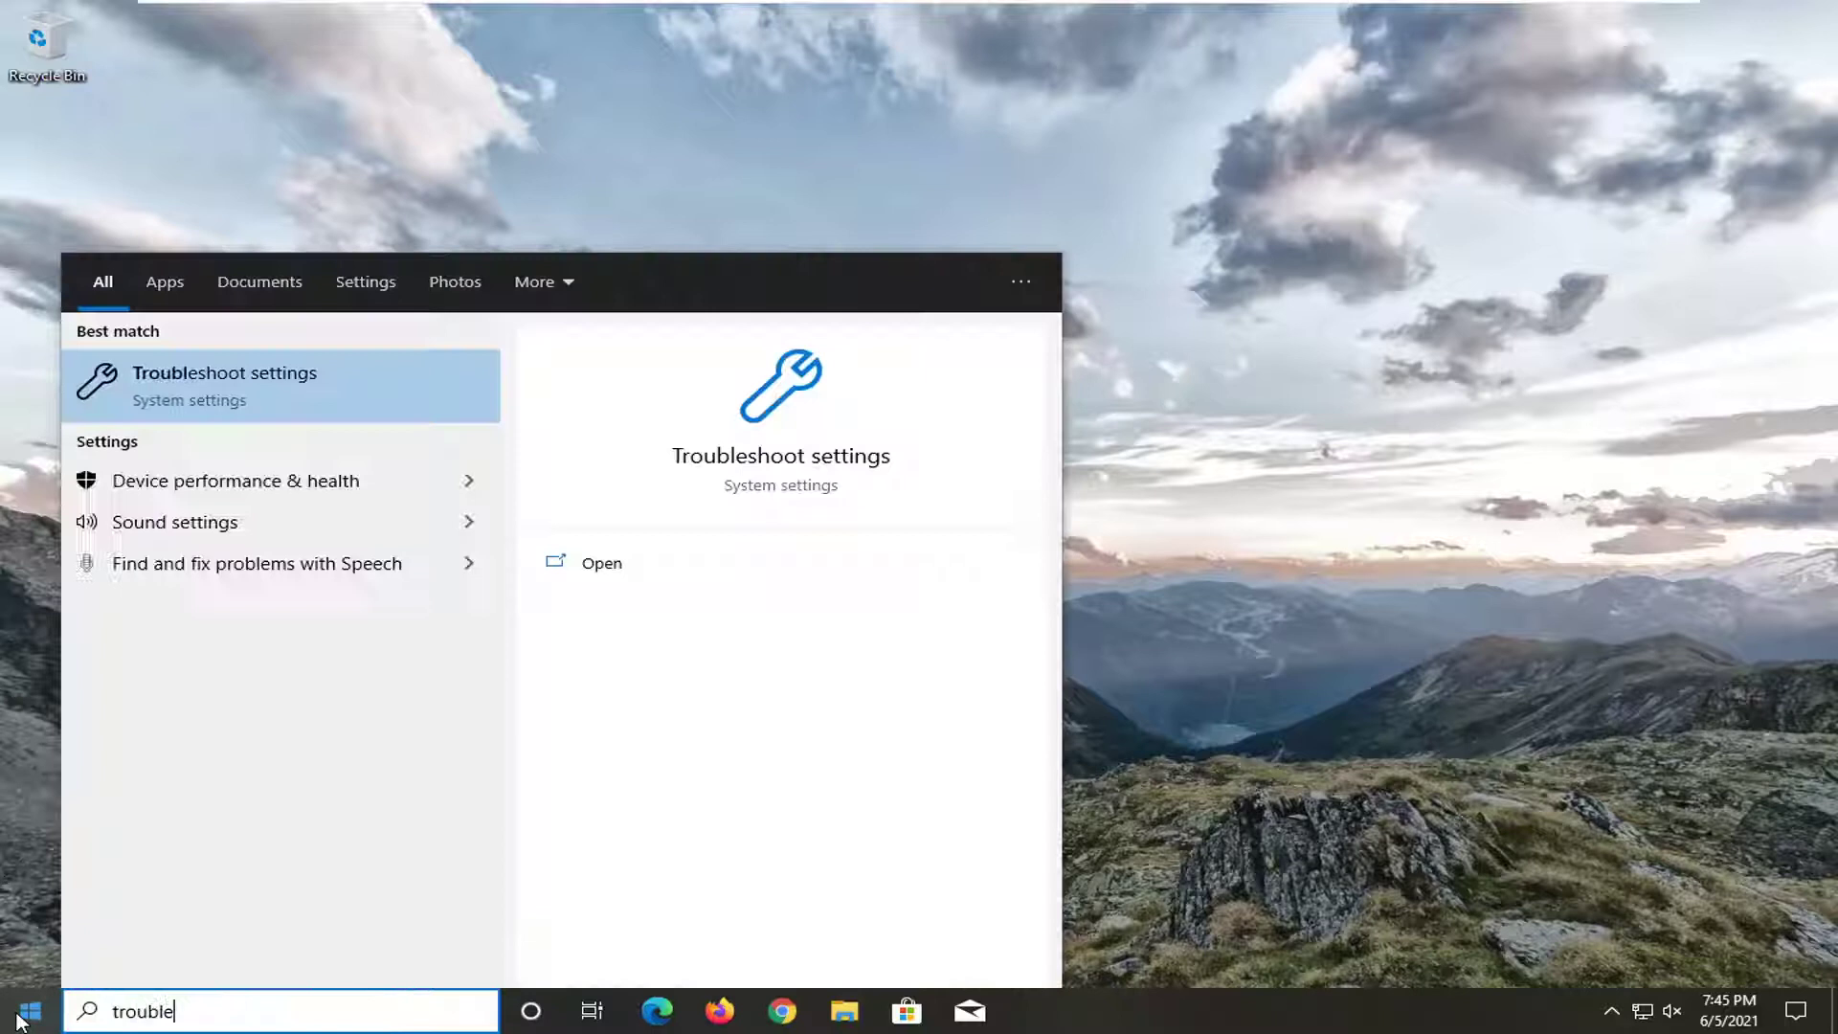
text(shoot)
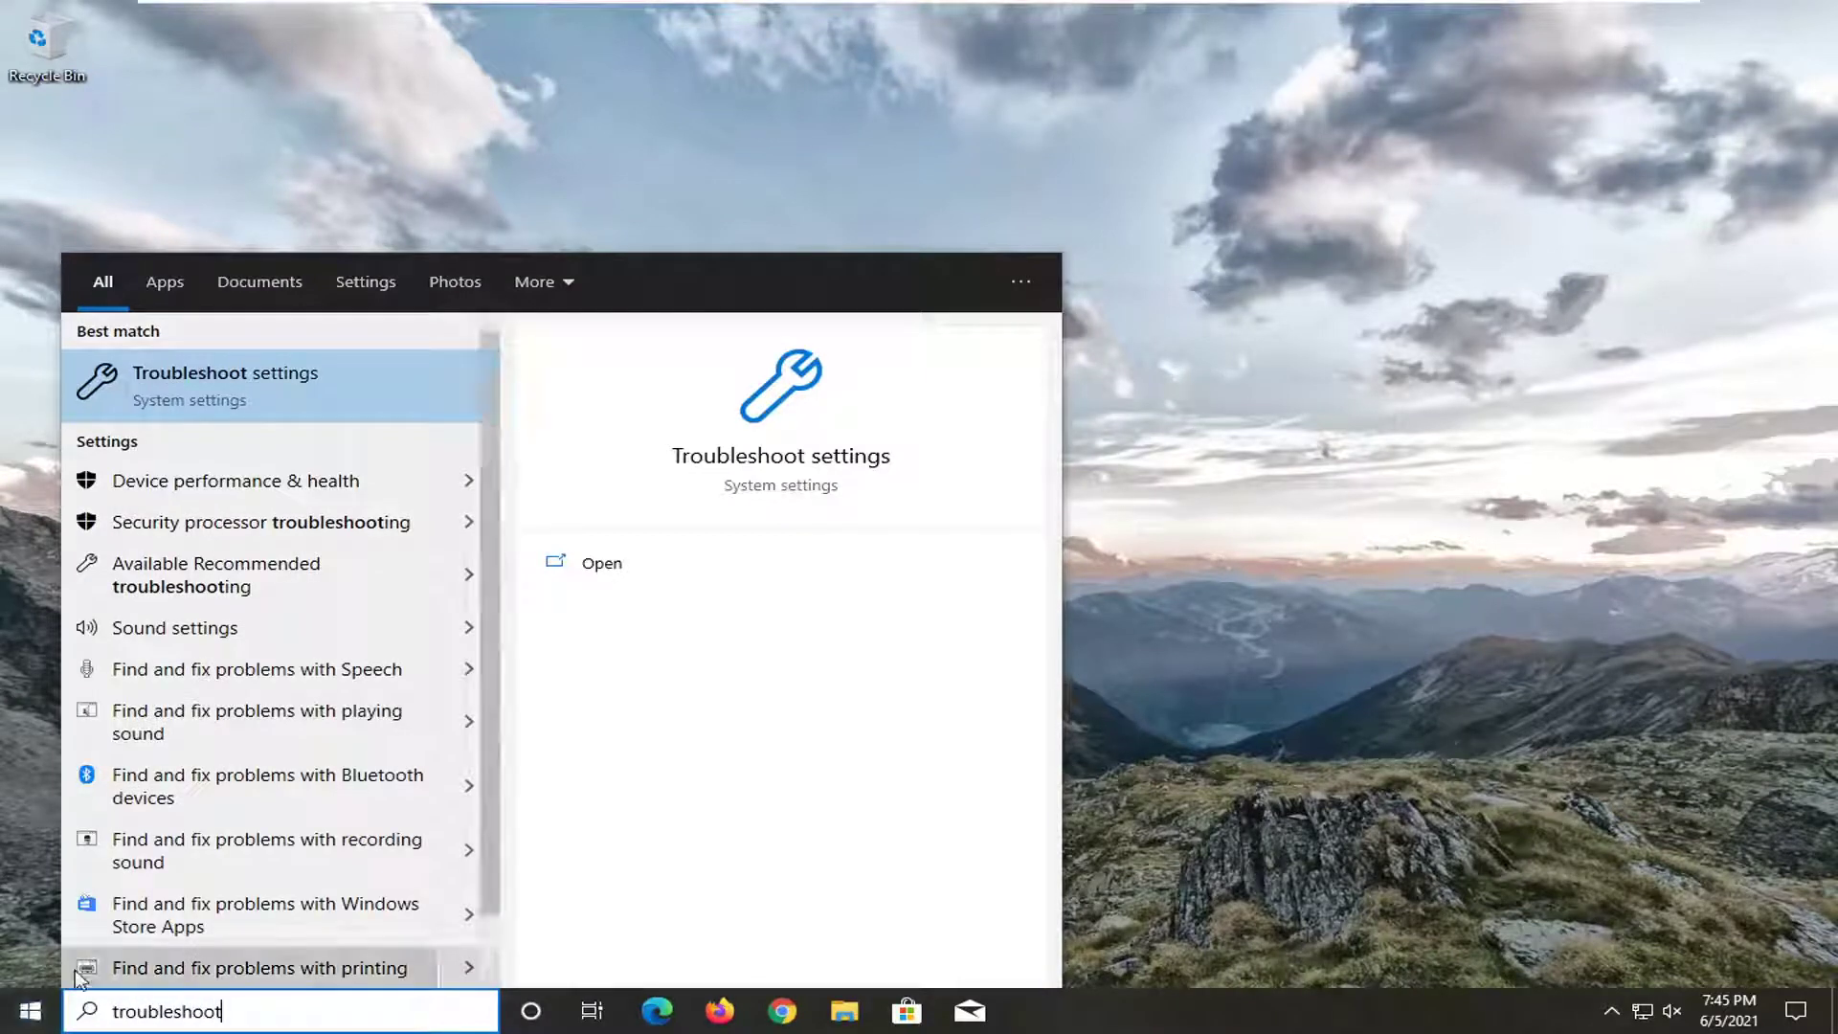
click(228, 407)
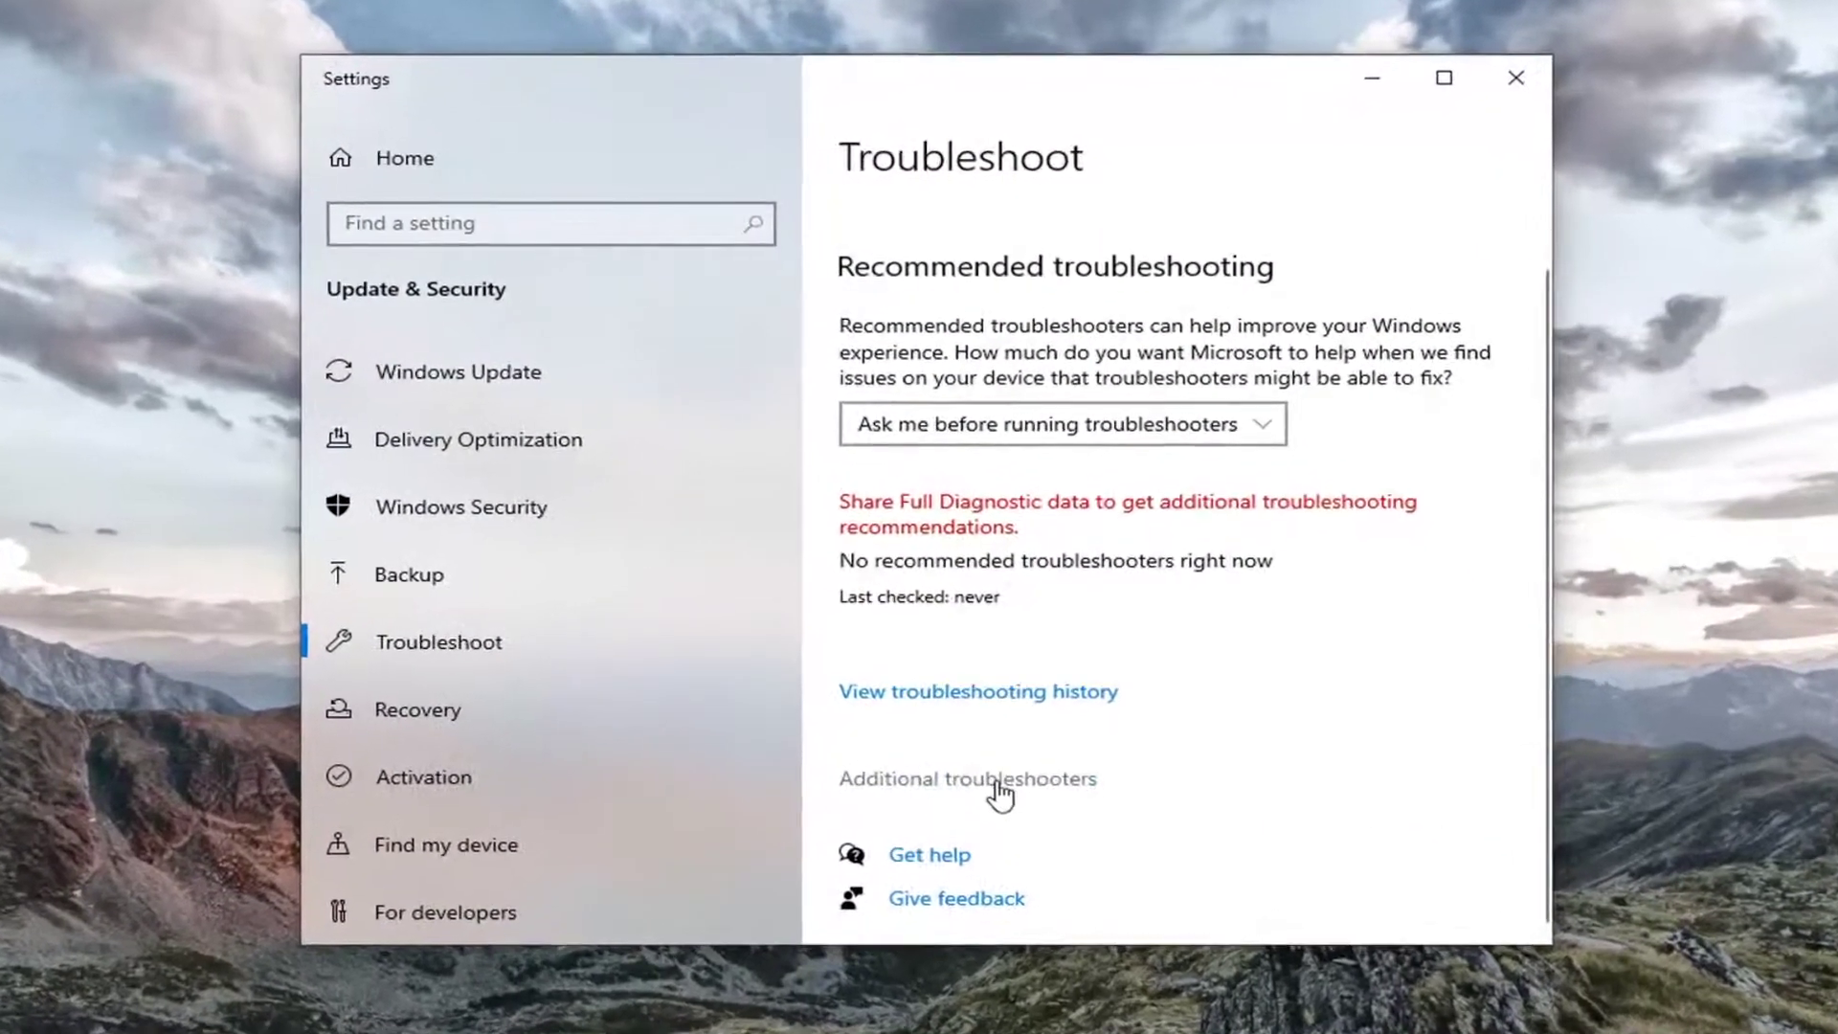
click(1002, 754)
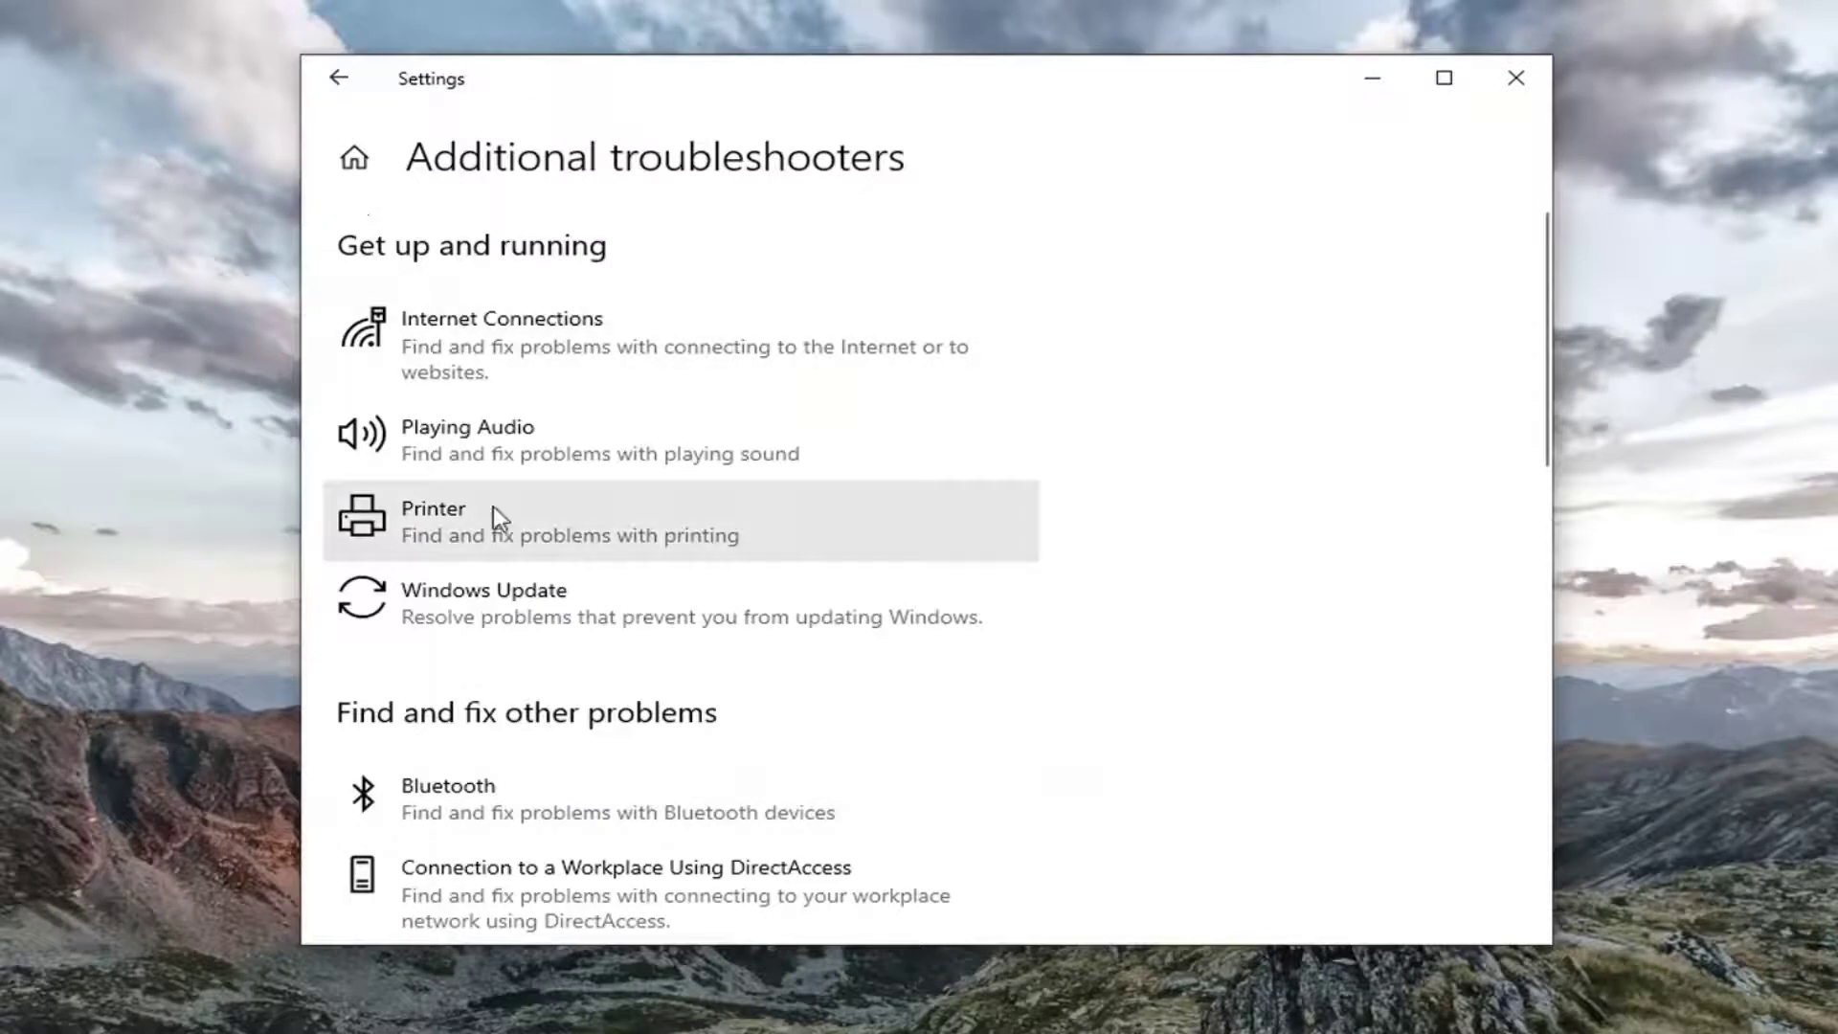
click(418, 445)
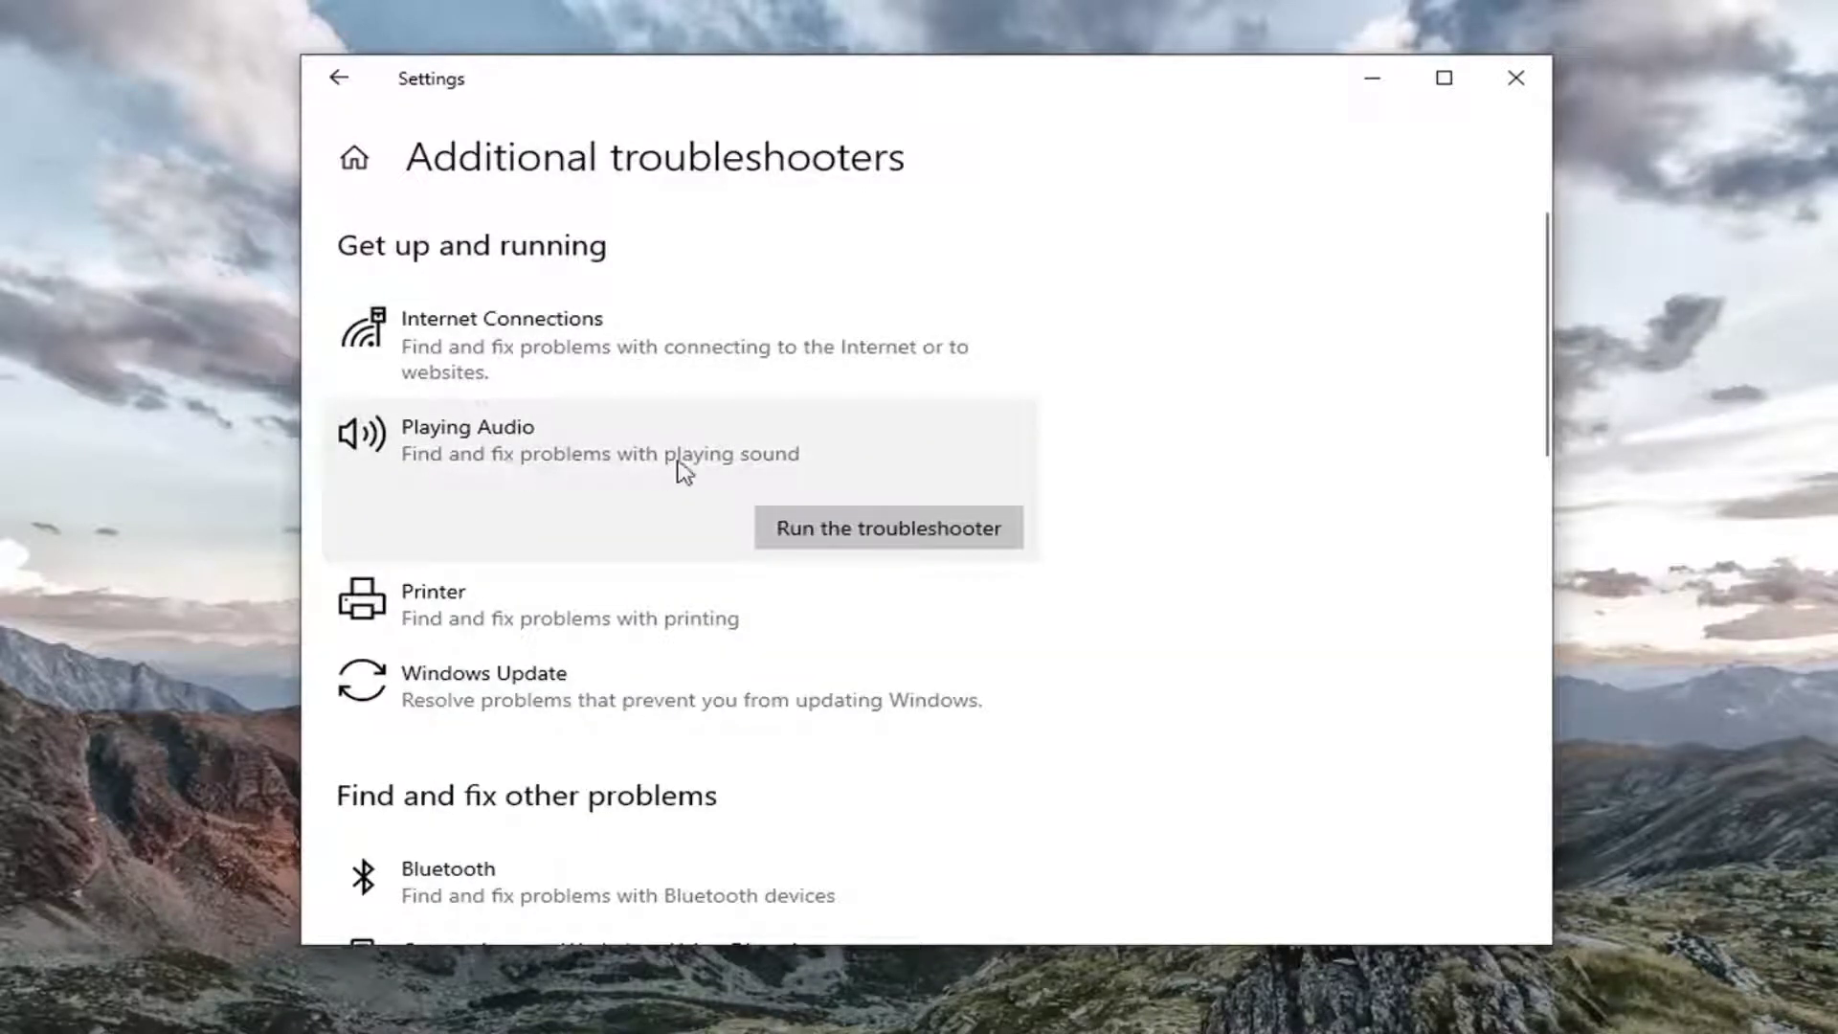
- Run the Playing Audio troubleshooter, reviewing Speakers enhancements, until it fixes the muted device
click(880, 536)
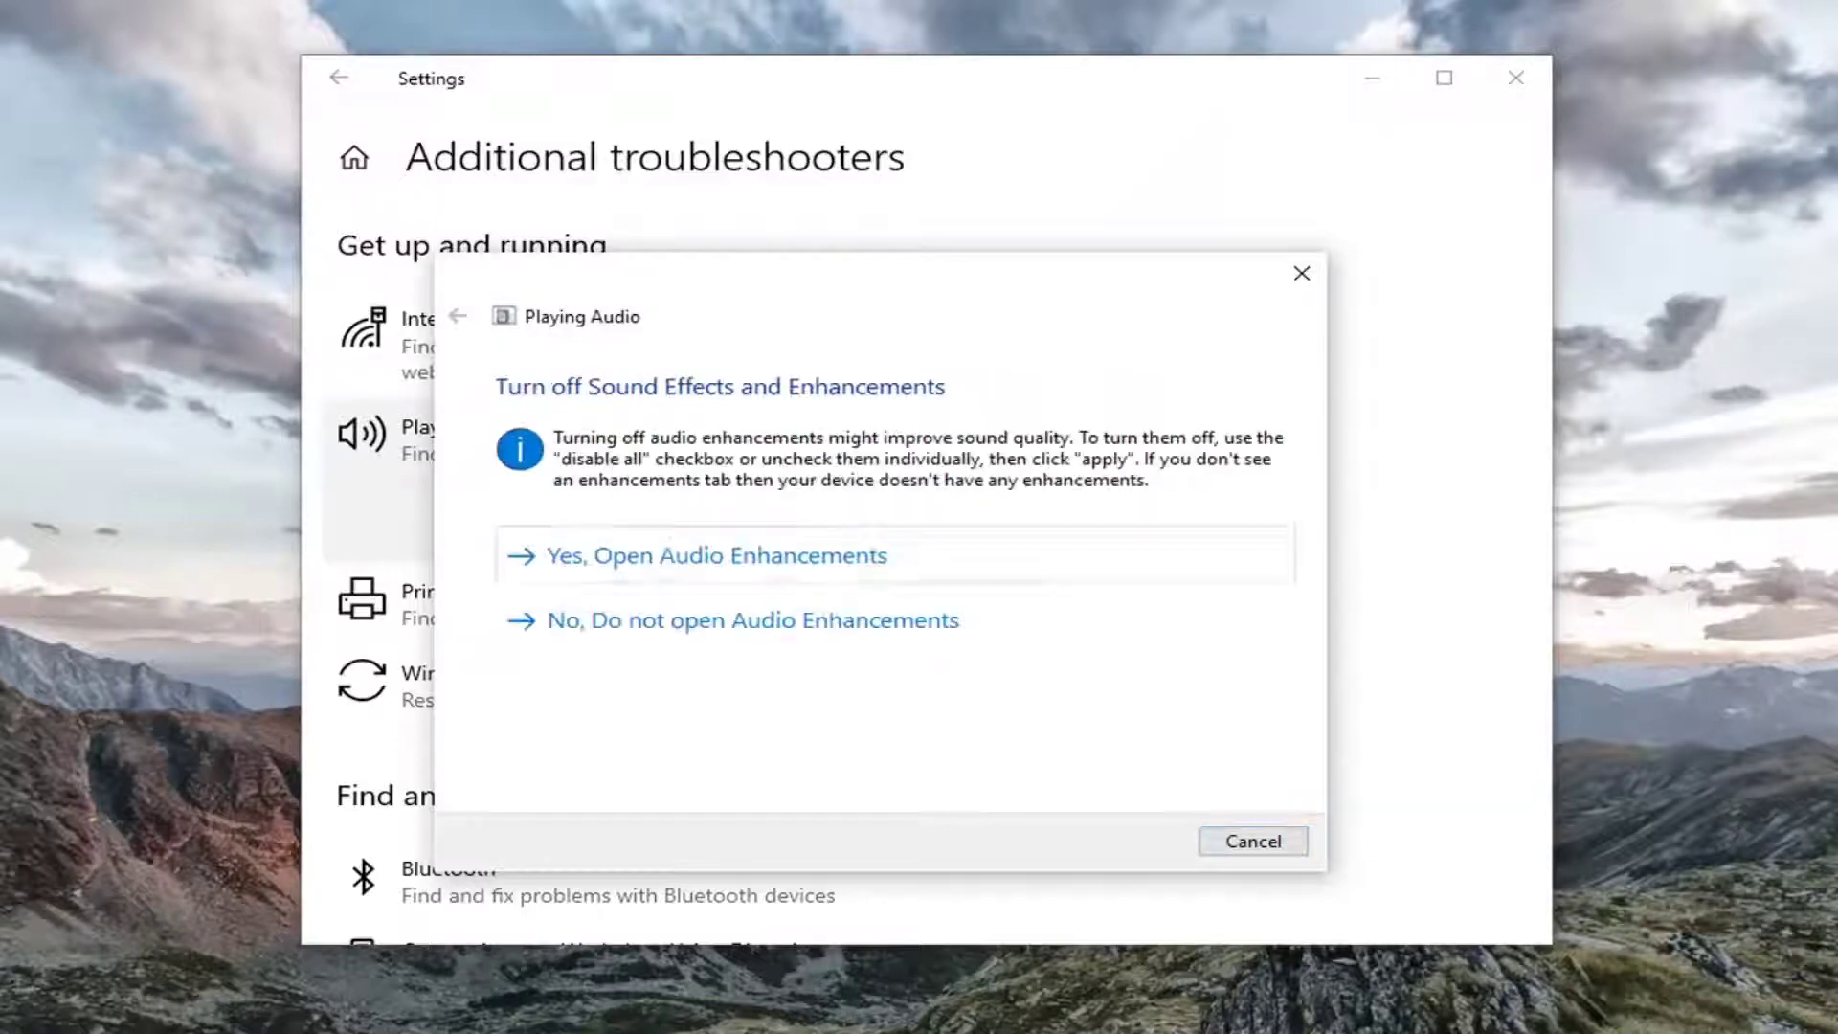
click(737, 567)
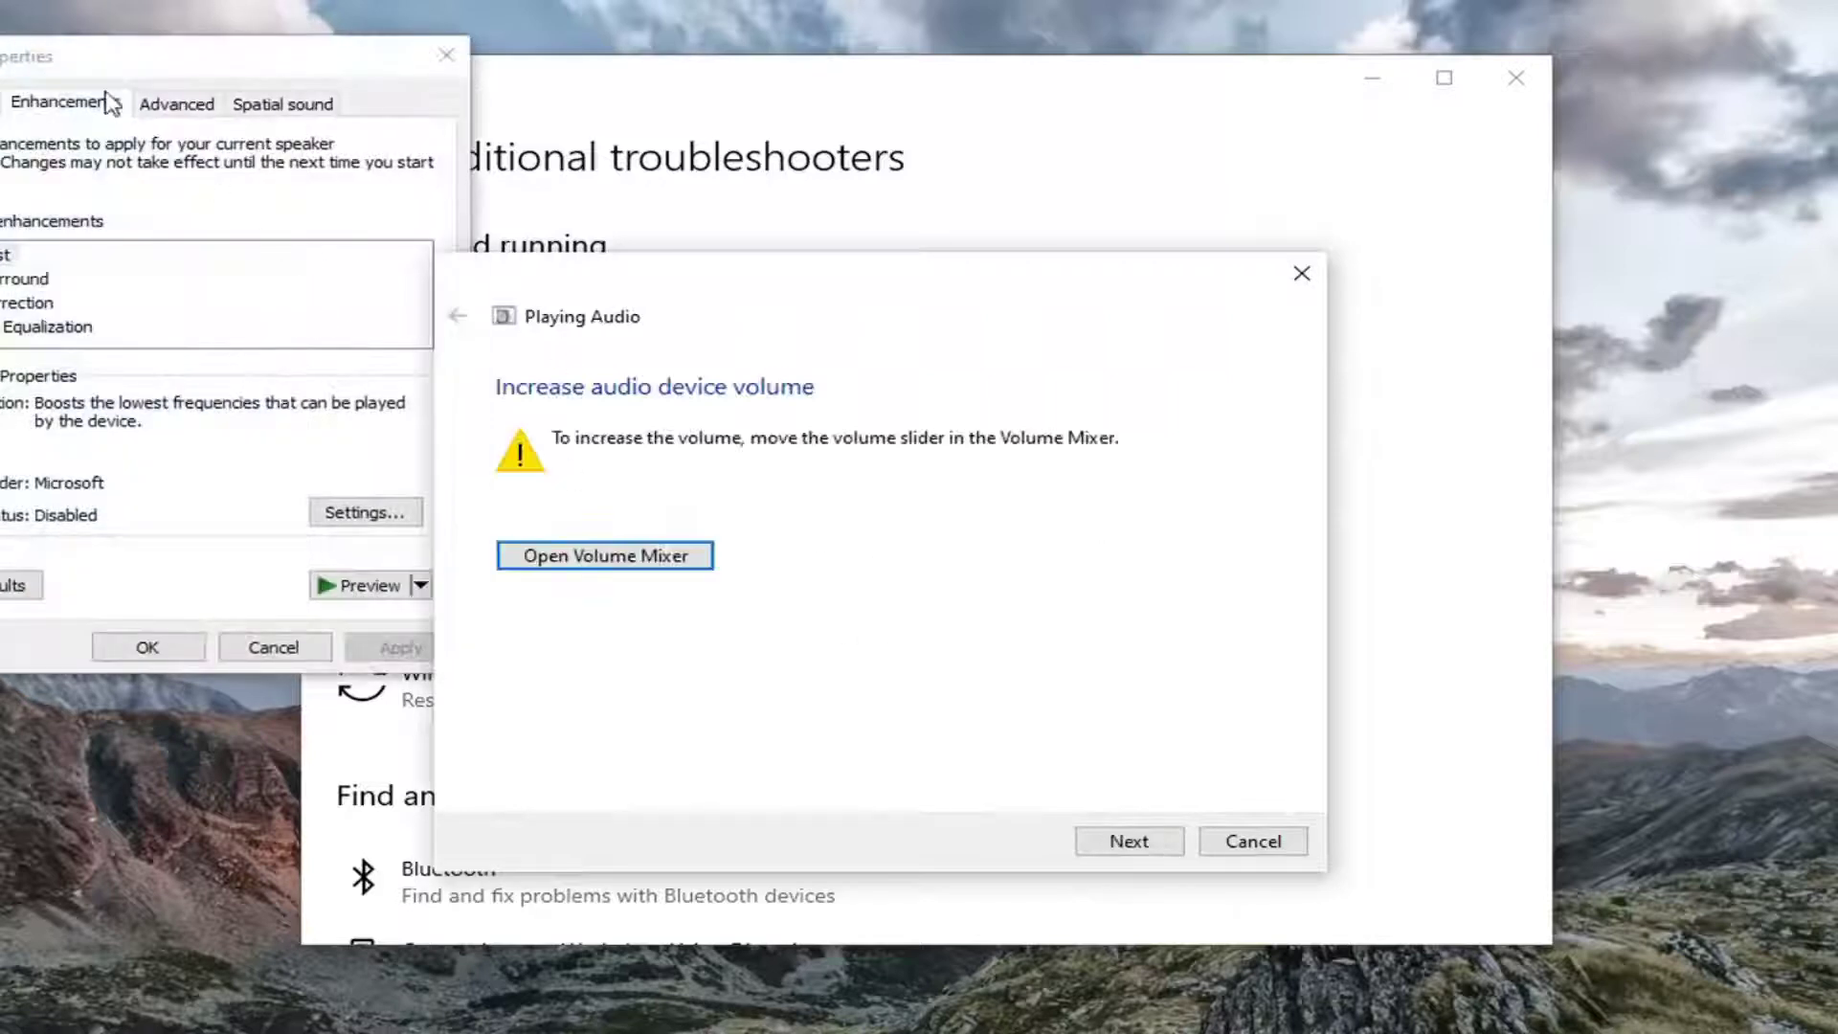
drag(105, 91, 708, 264)
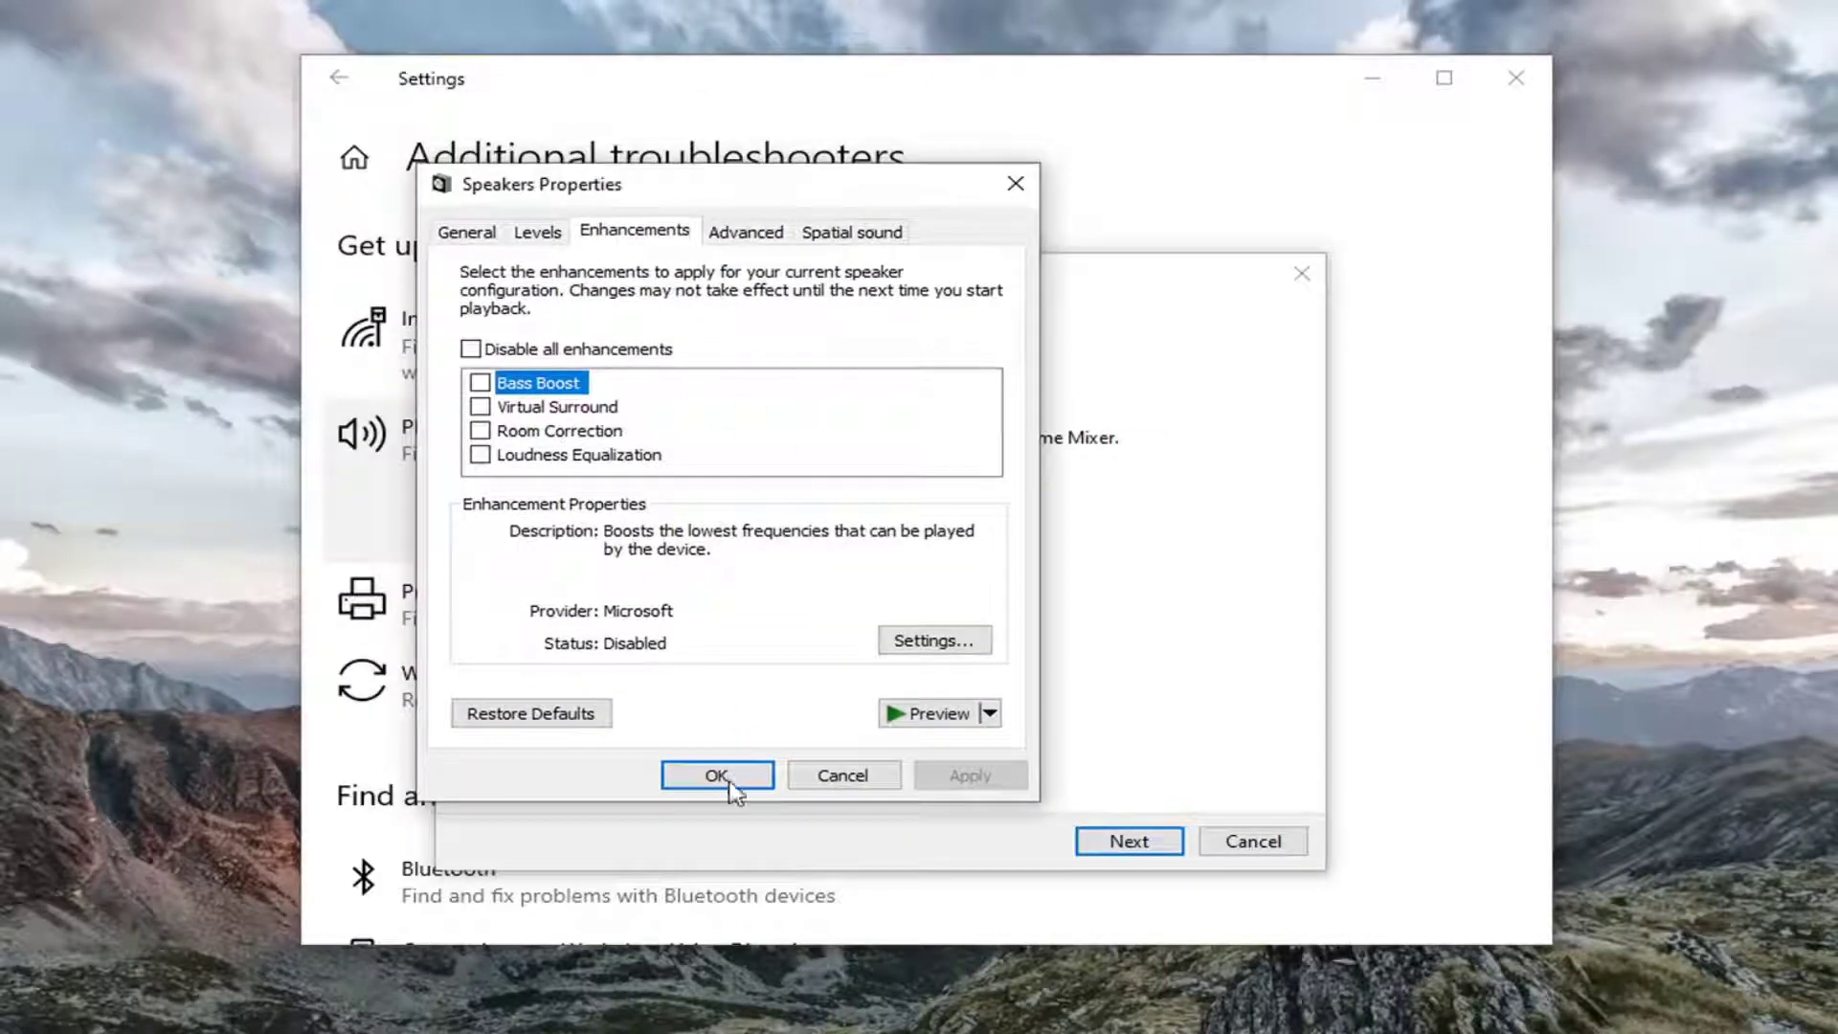
click(855, 778)
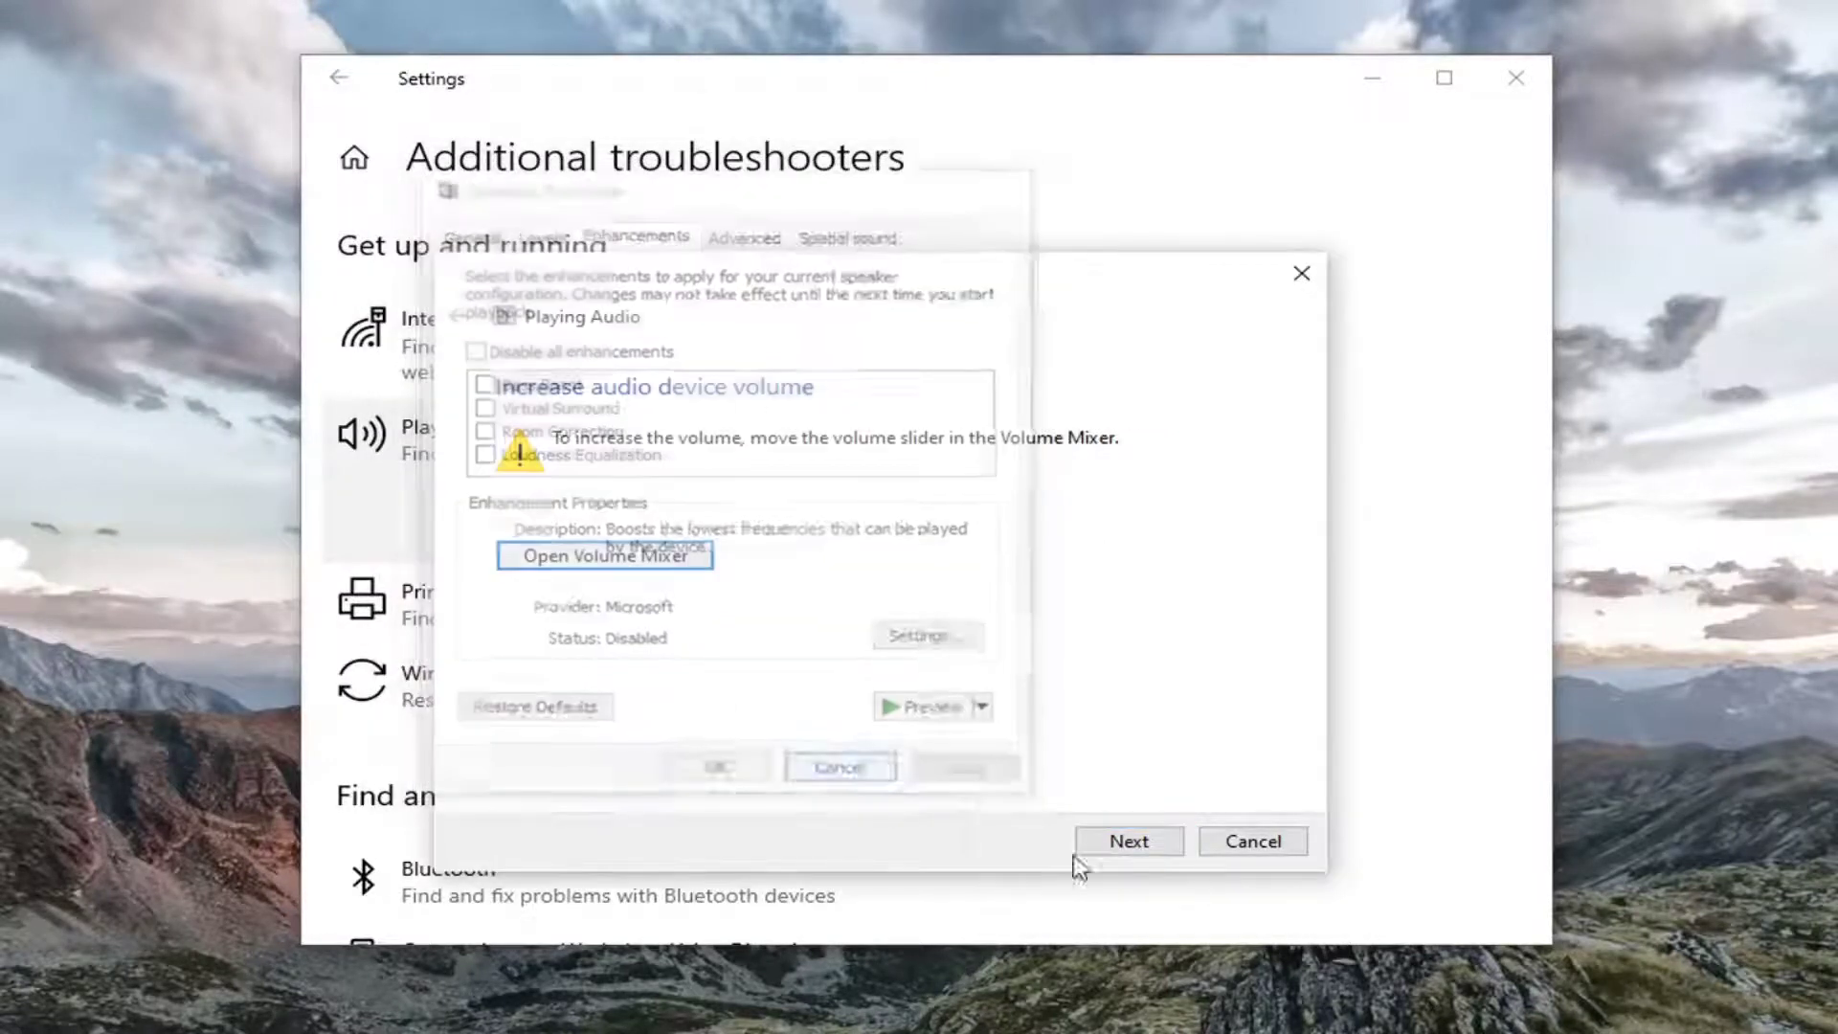
click(1153, 844)
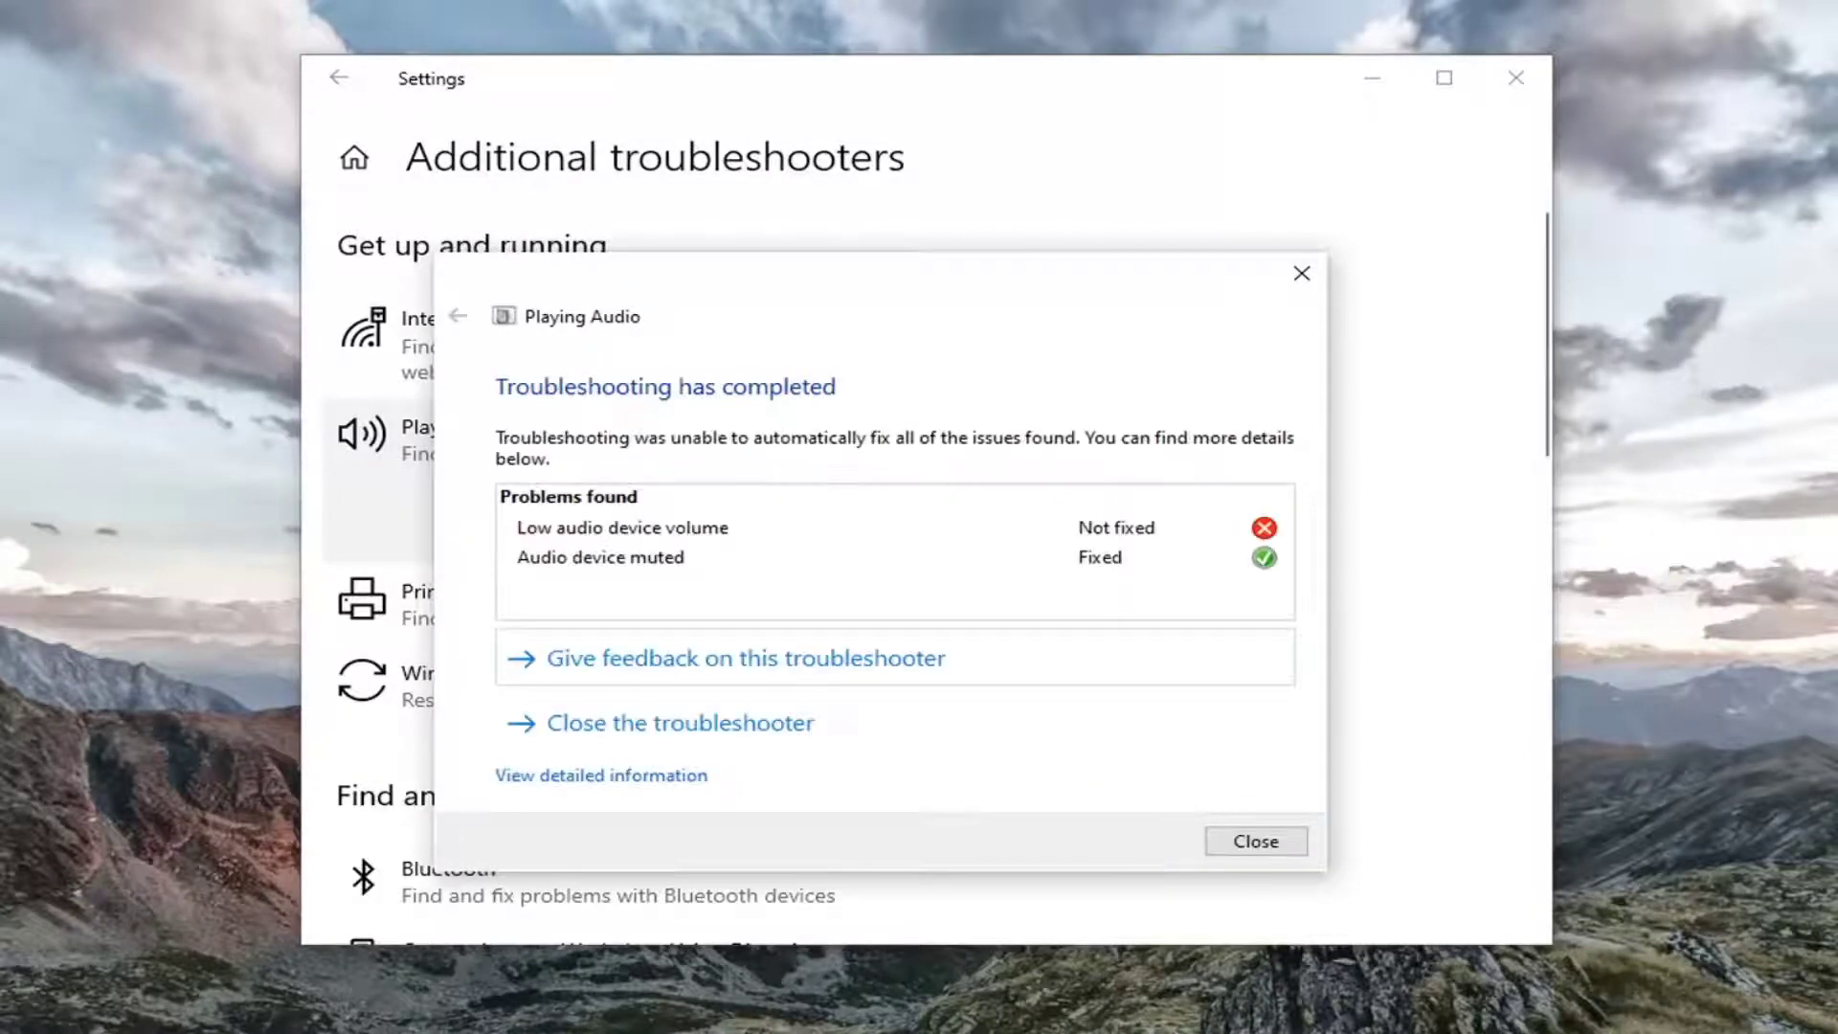
click(1257, 842)
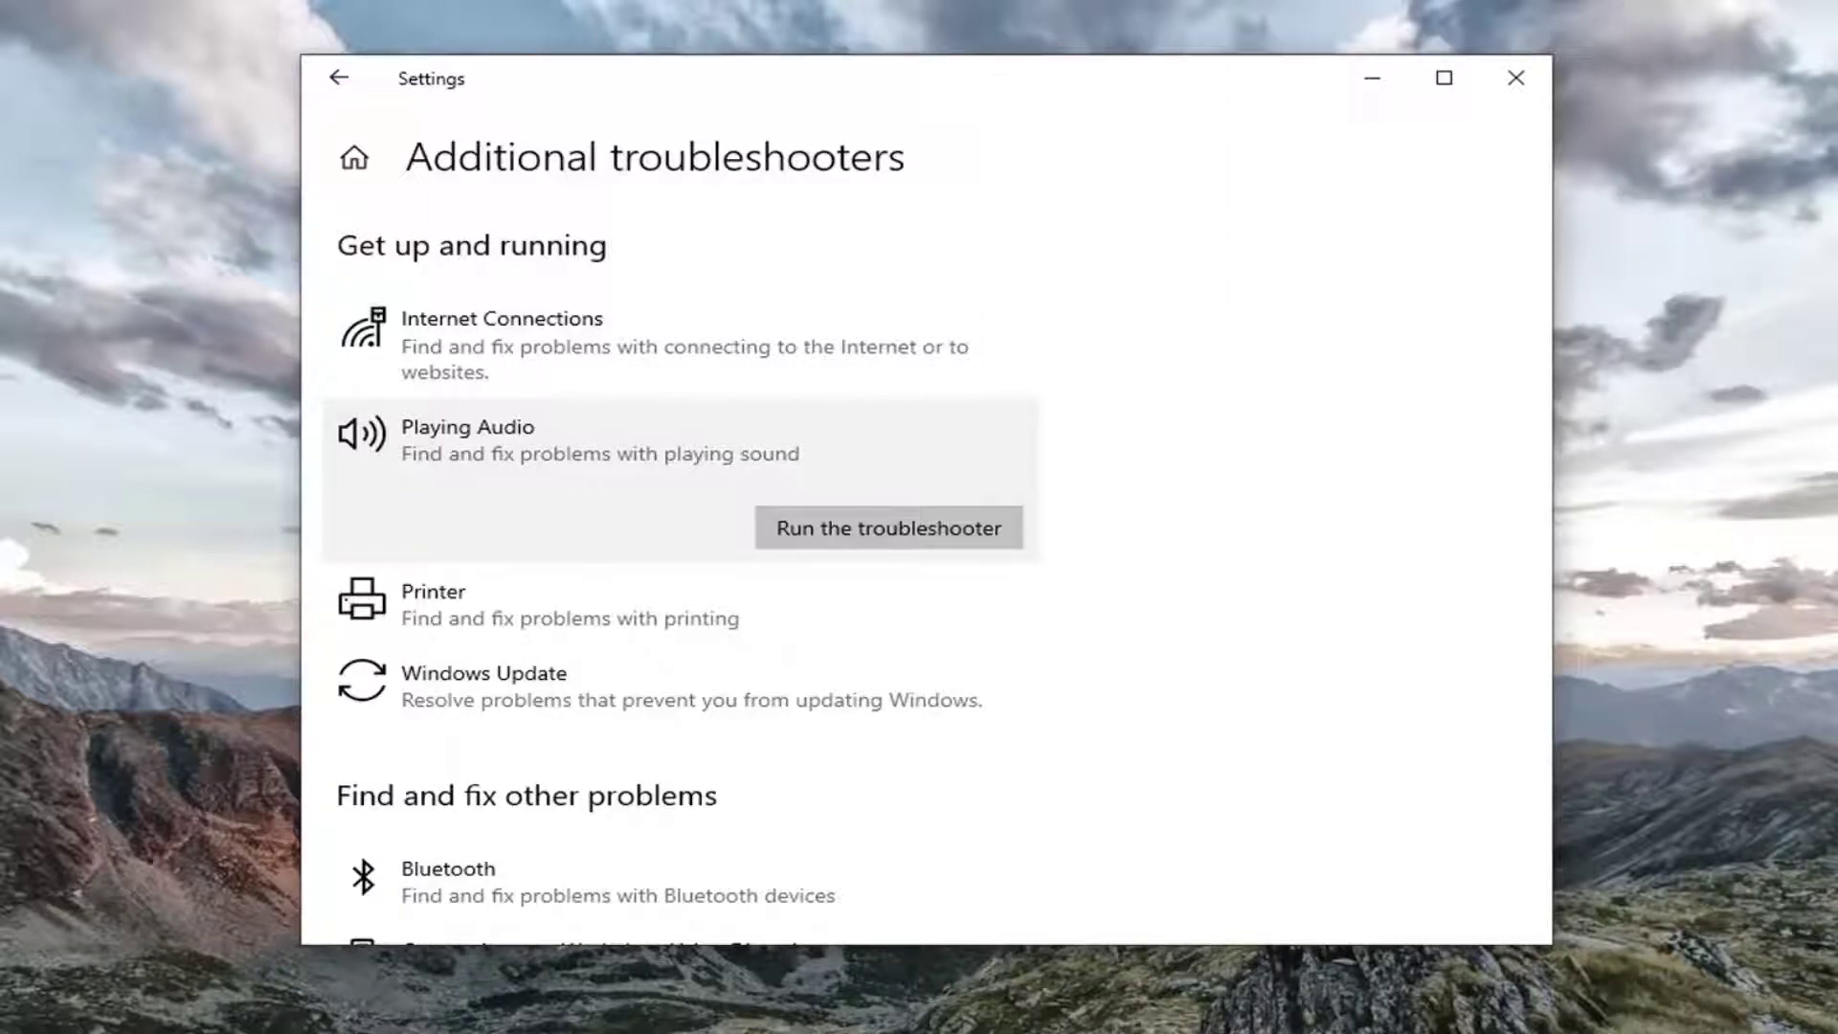
- Close Settings, search 'control panel', and open Control Panel viewed by Large icons
click(1516, 77)
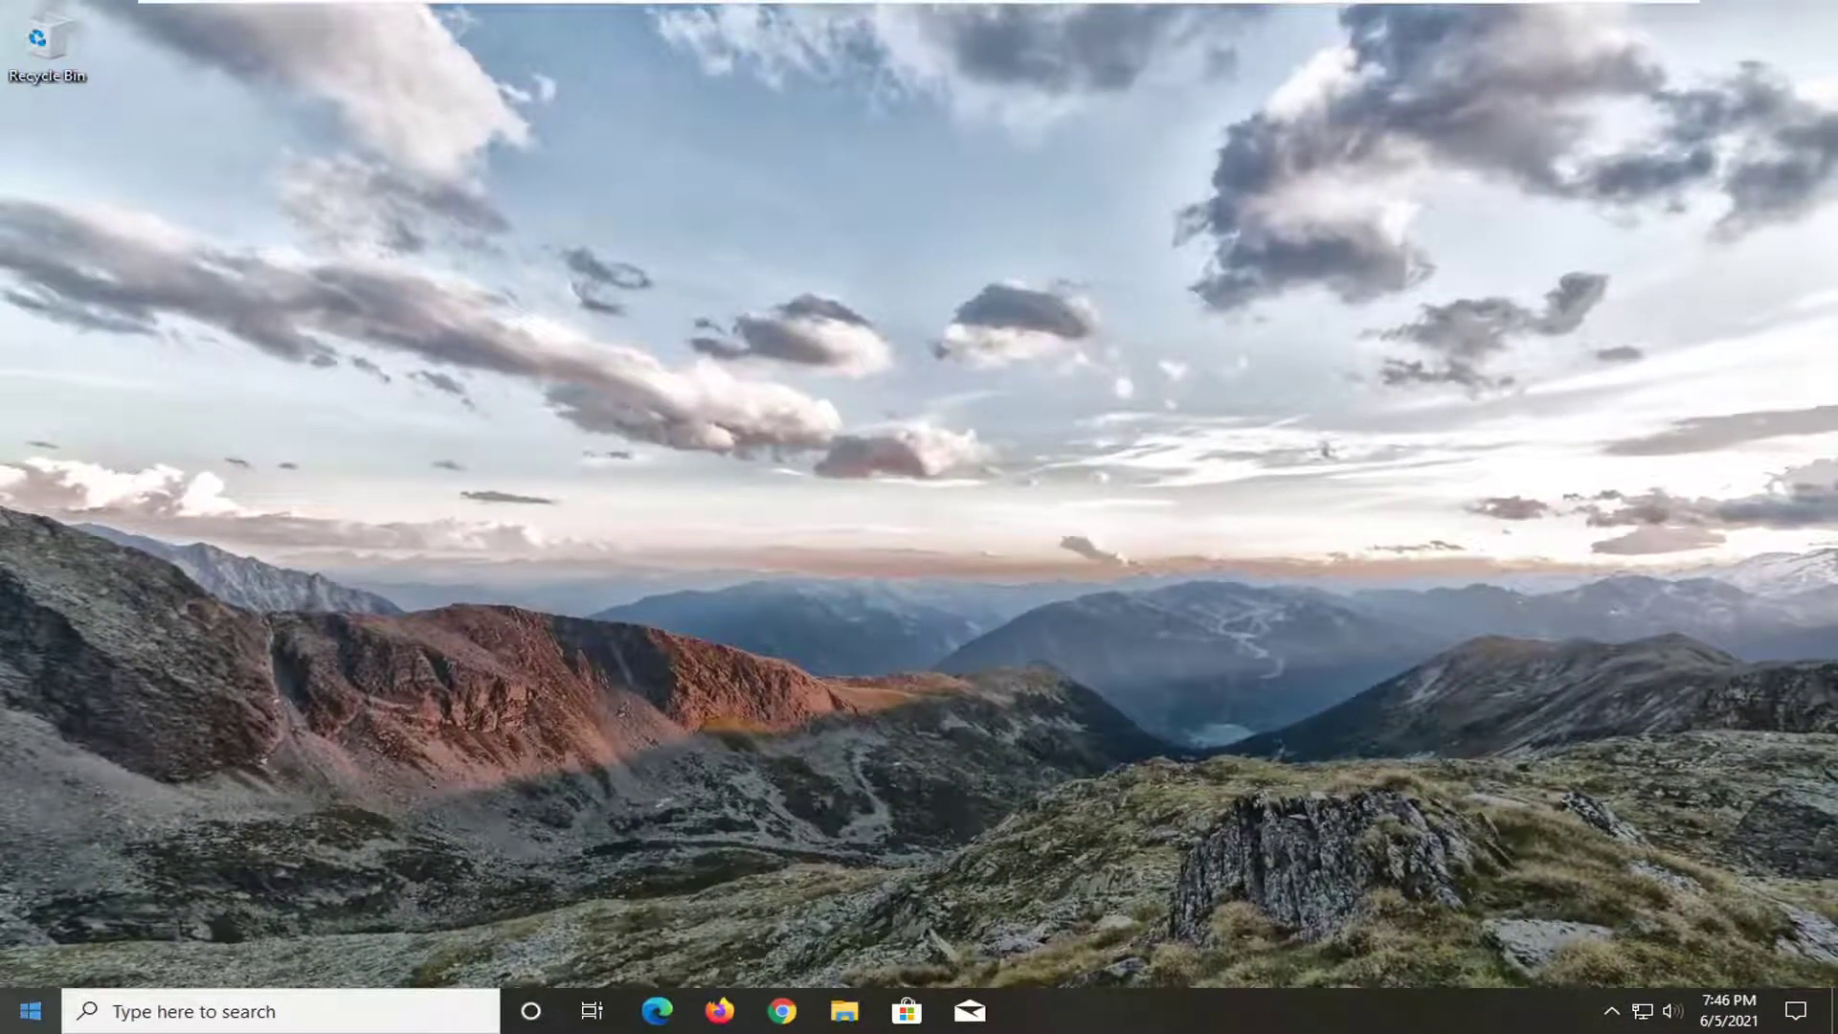
click(12, 1024)
click(11, 1024)
click(11, 1024)
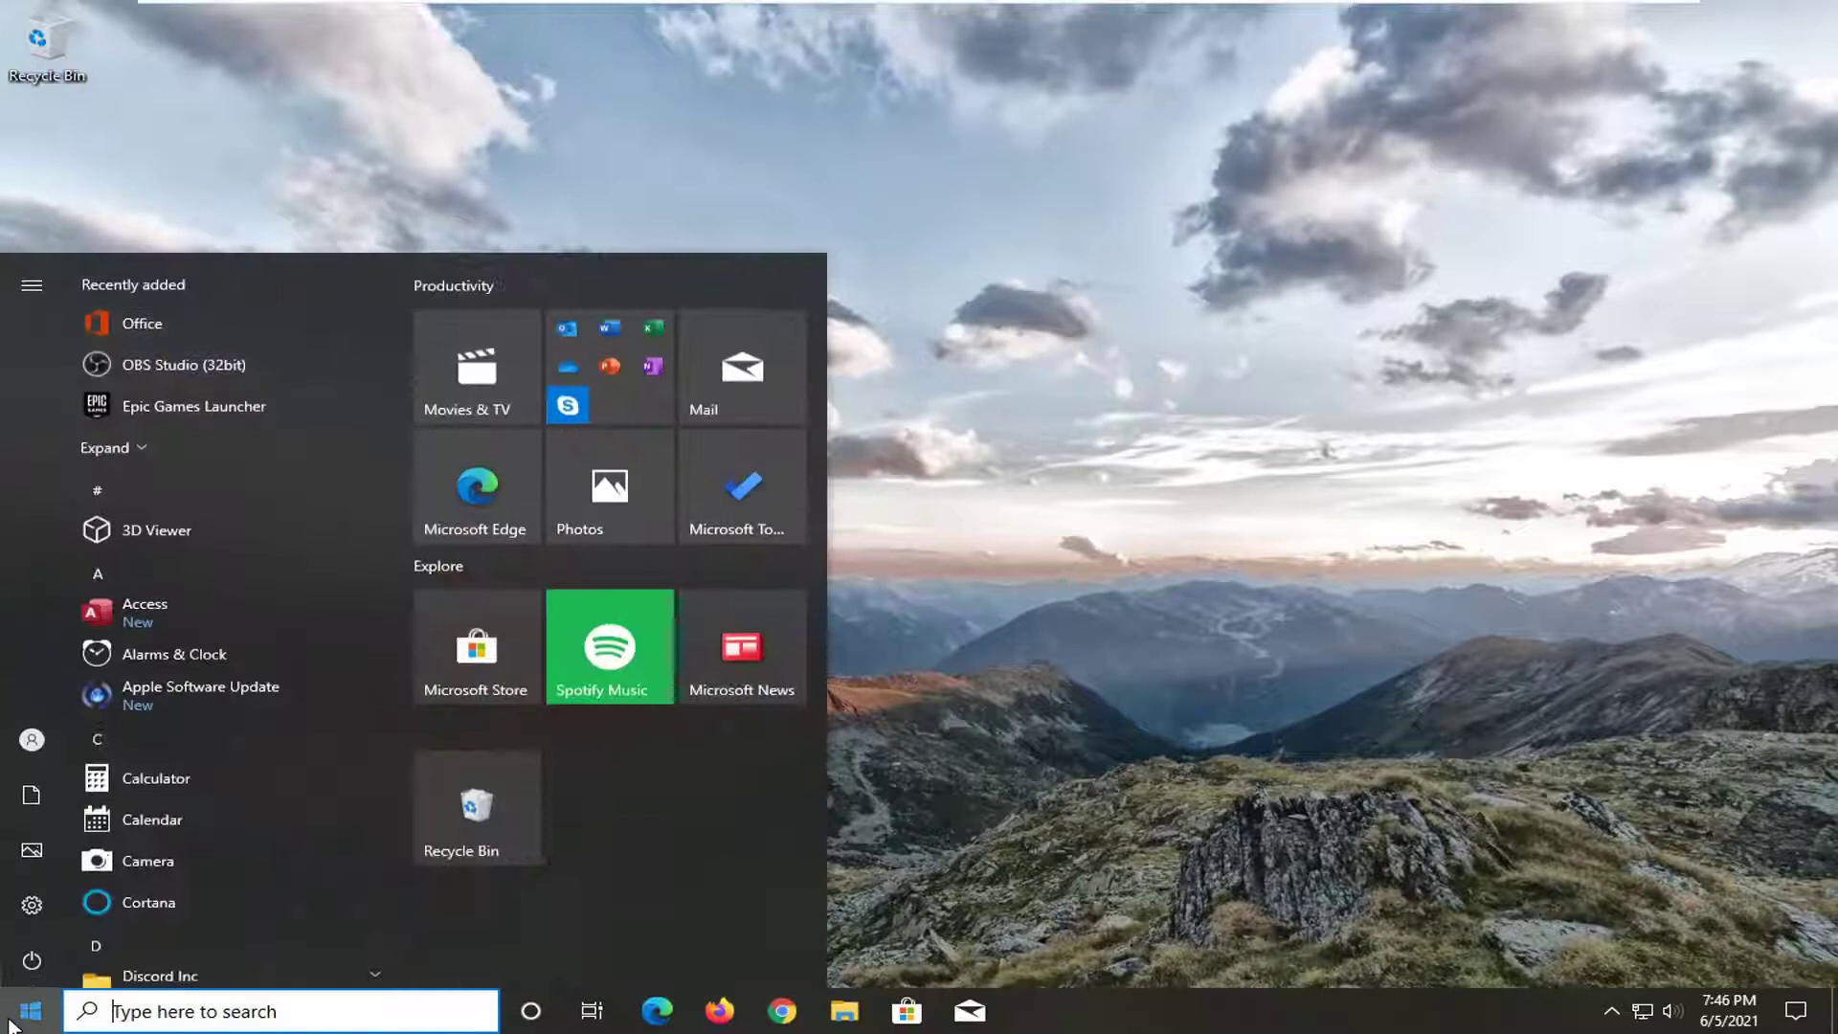
text(control panel)
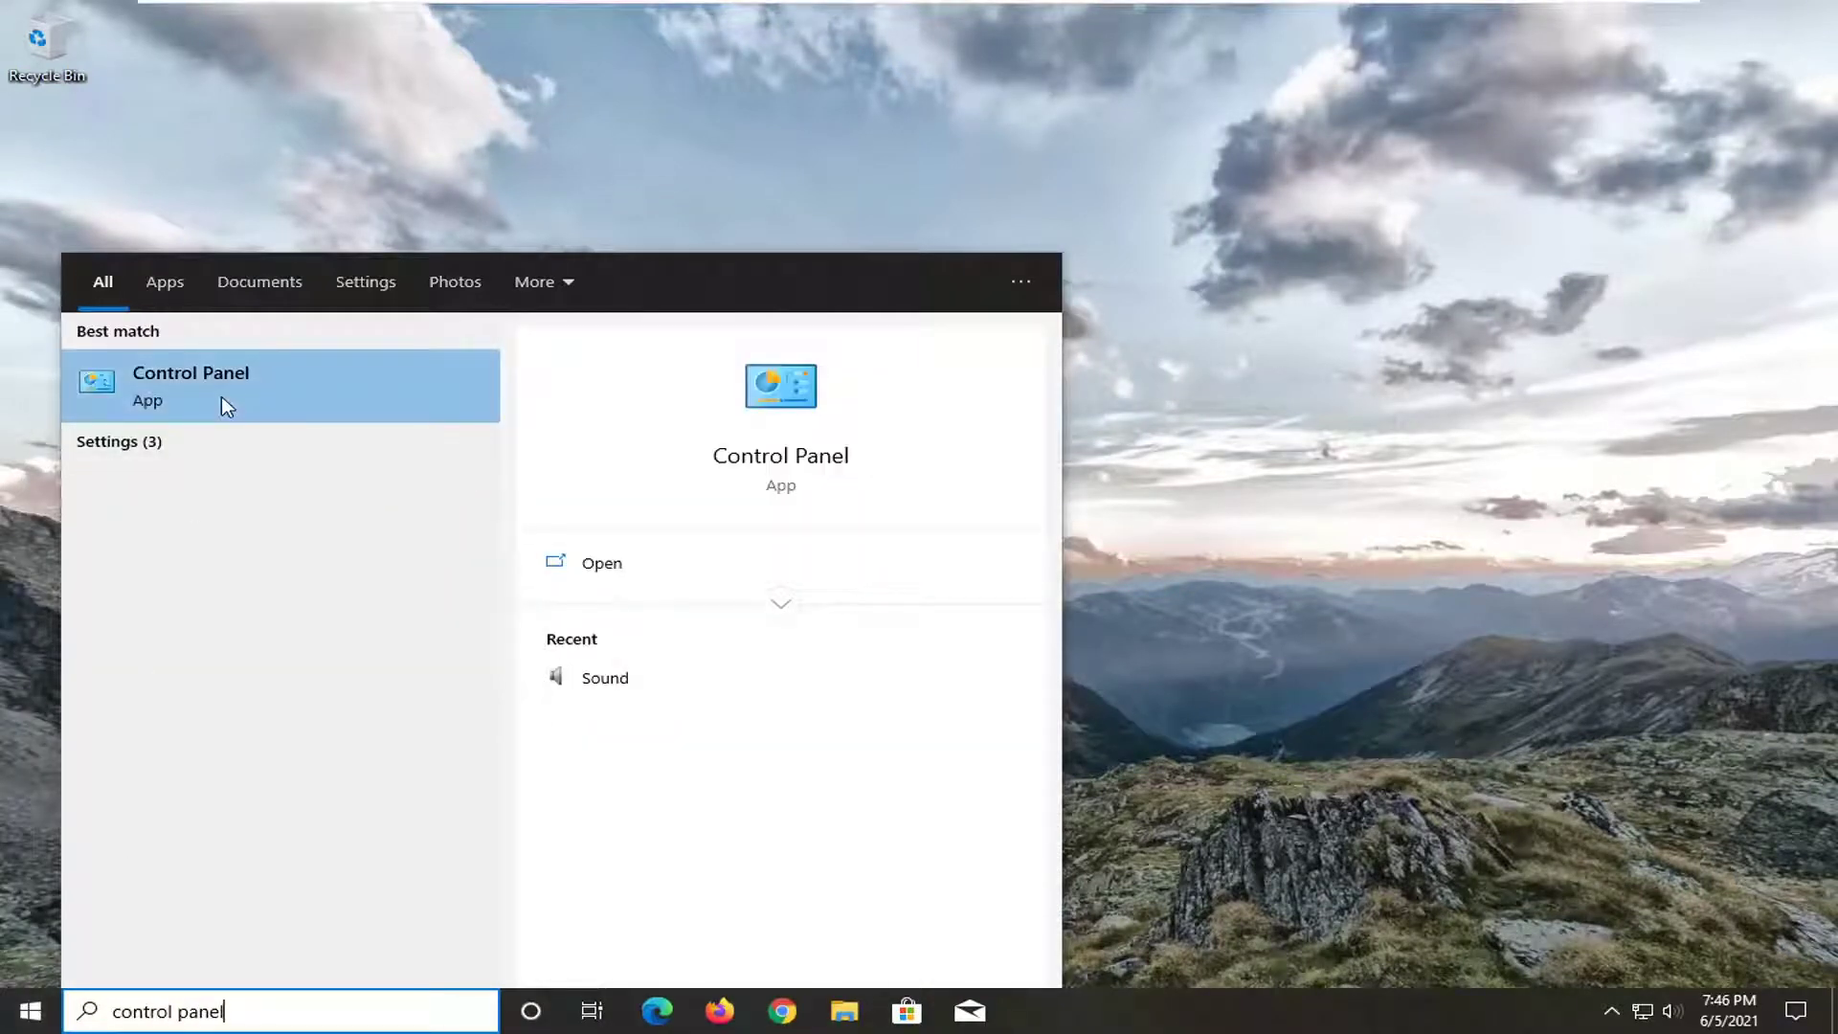
click(234, 388)
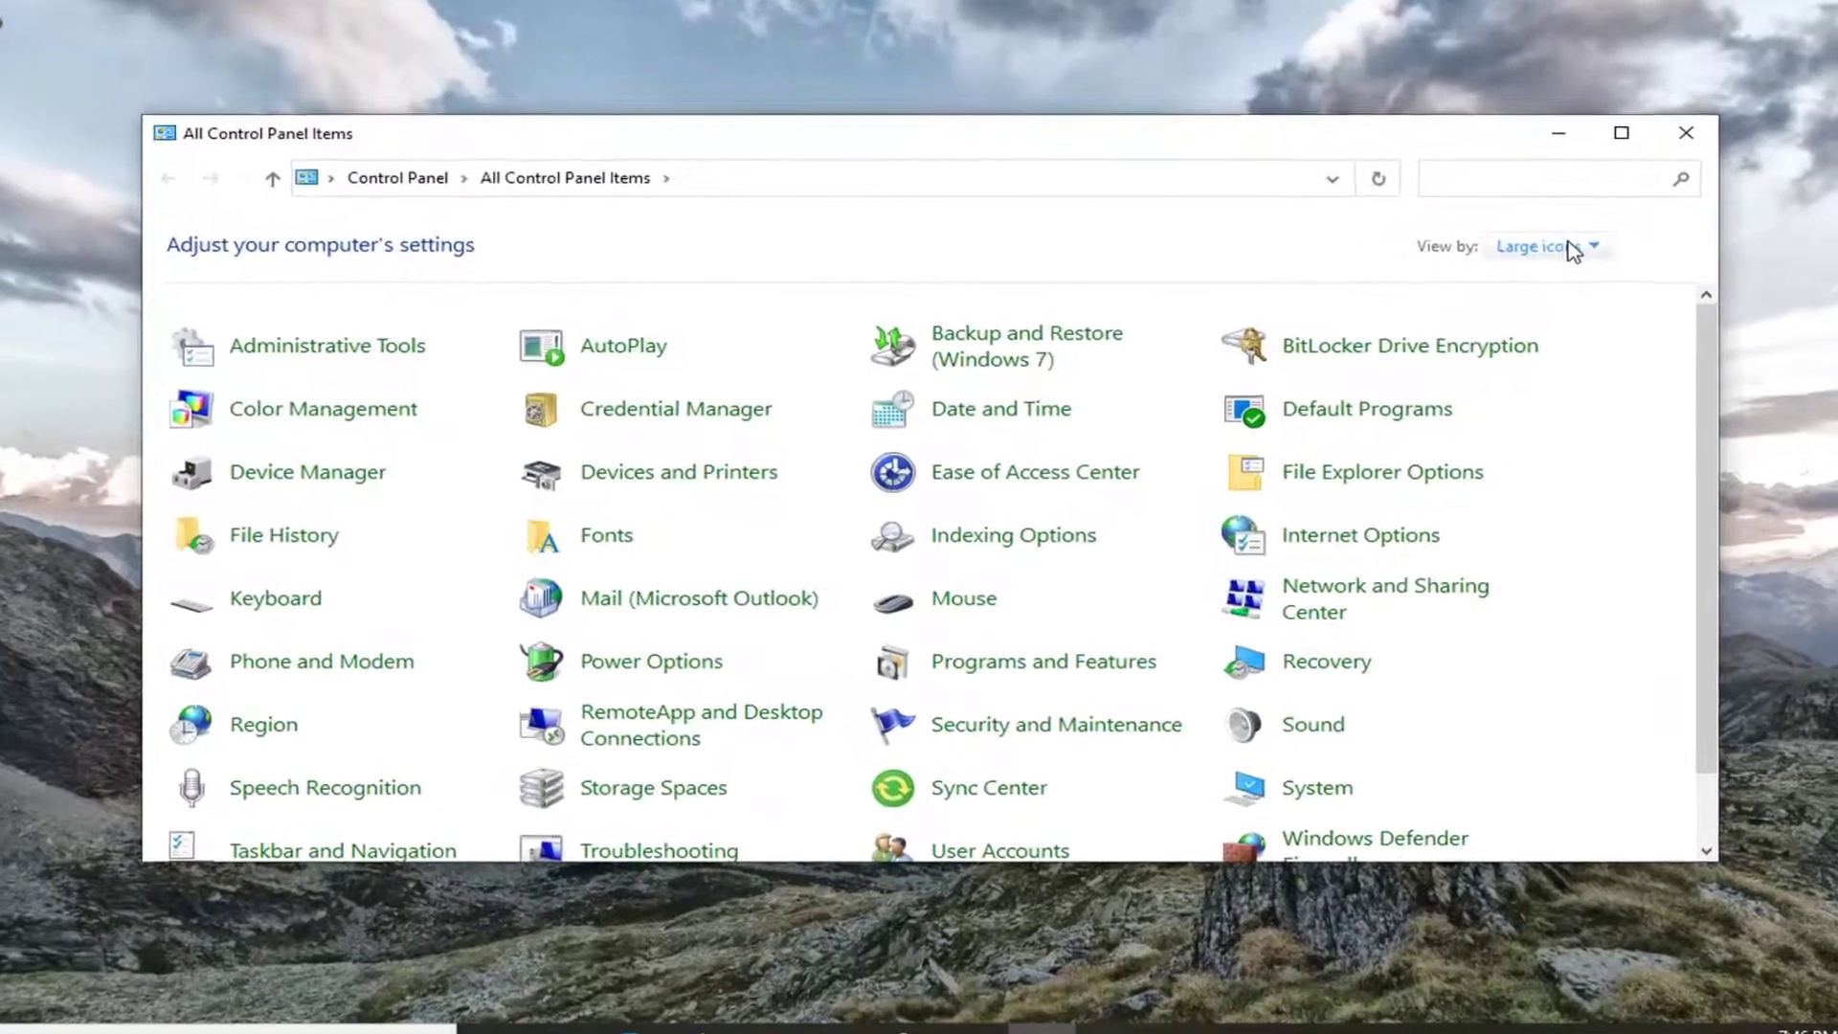
click(1485, 281)
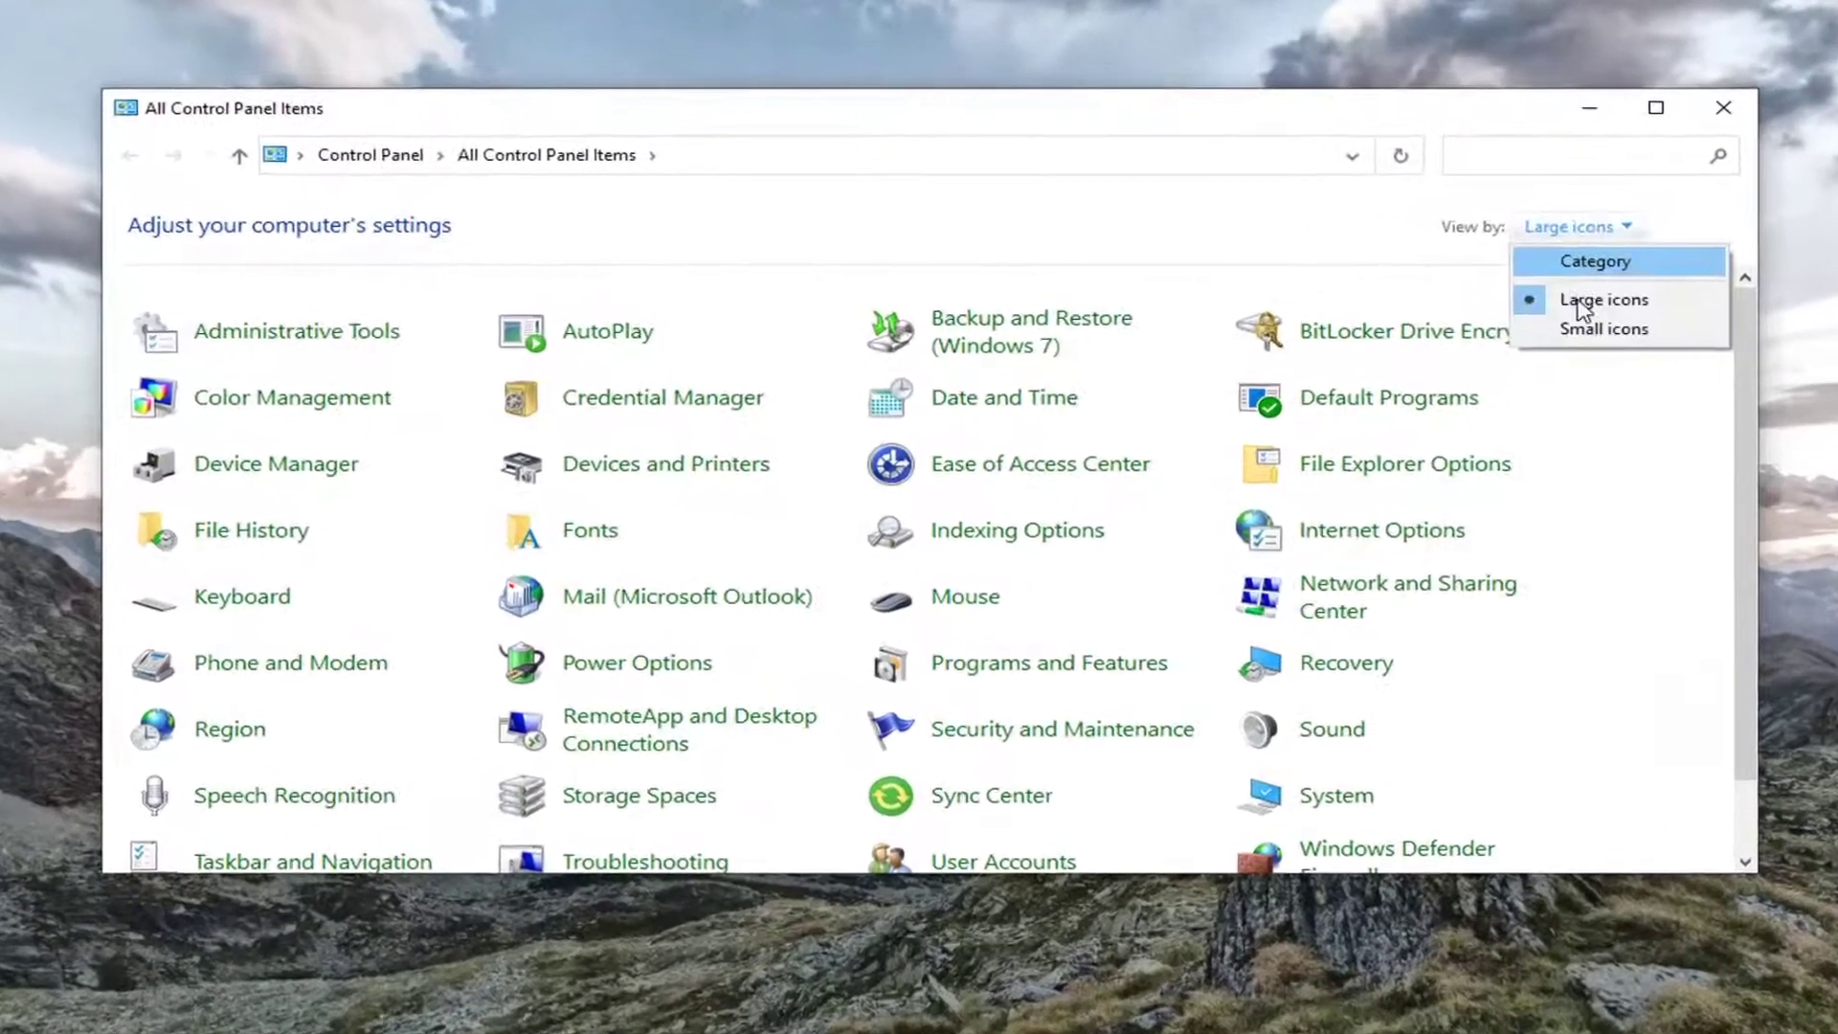
click(1493, 345)
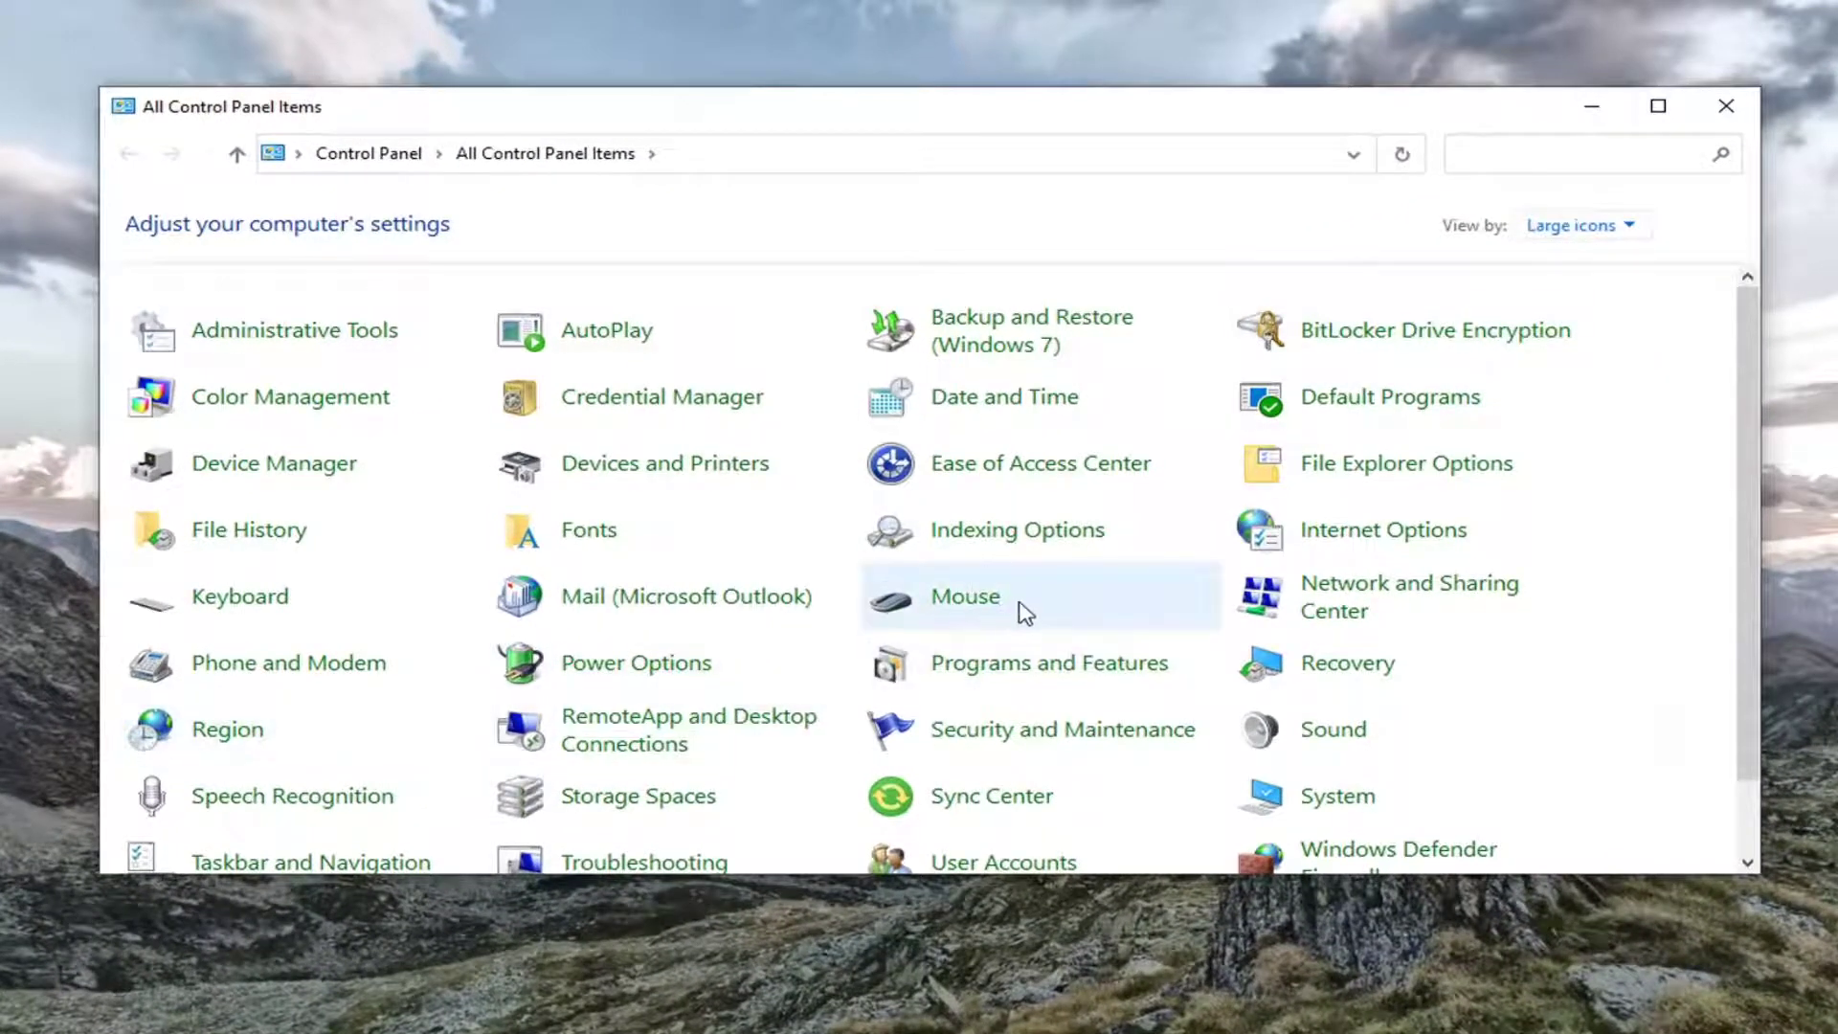
- Check Disable all enhancements on the Speakers playback device's Enhancements tab
click(1317, 735)
drag(254, 24, 862, 160)
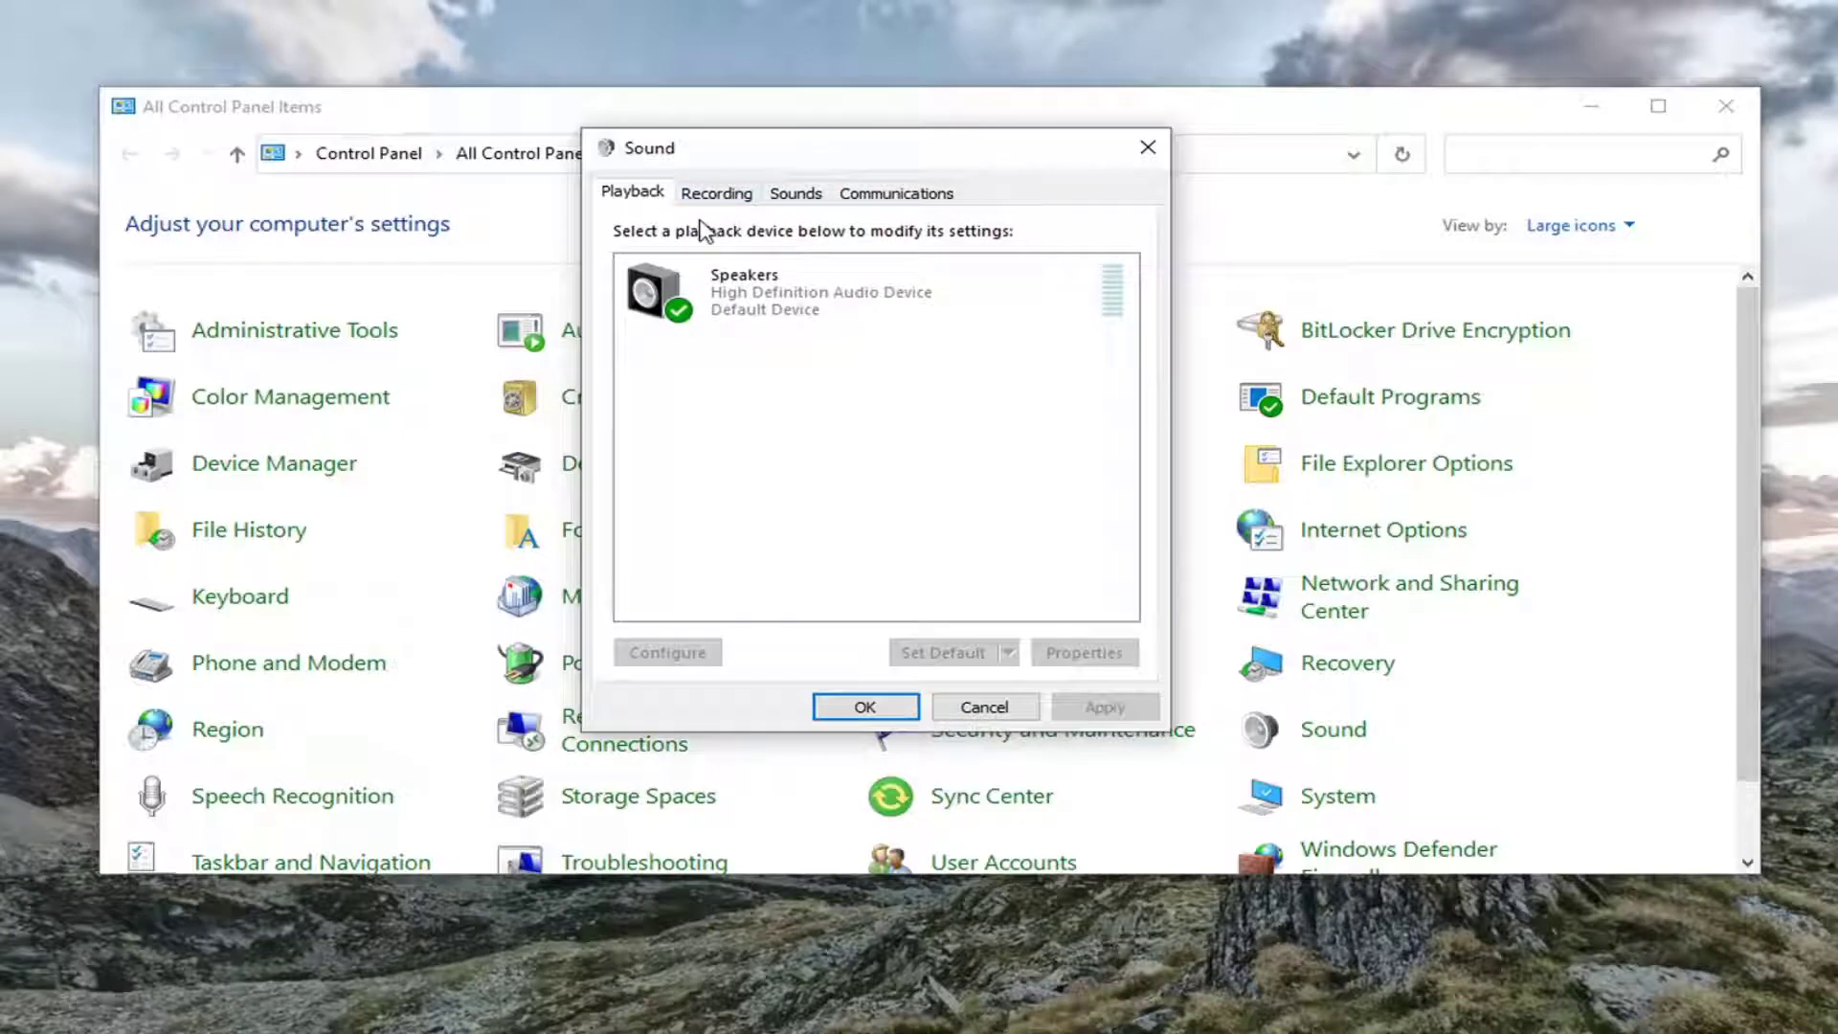
click(730, 305)
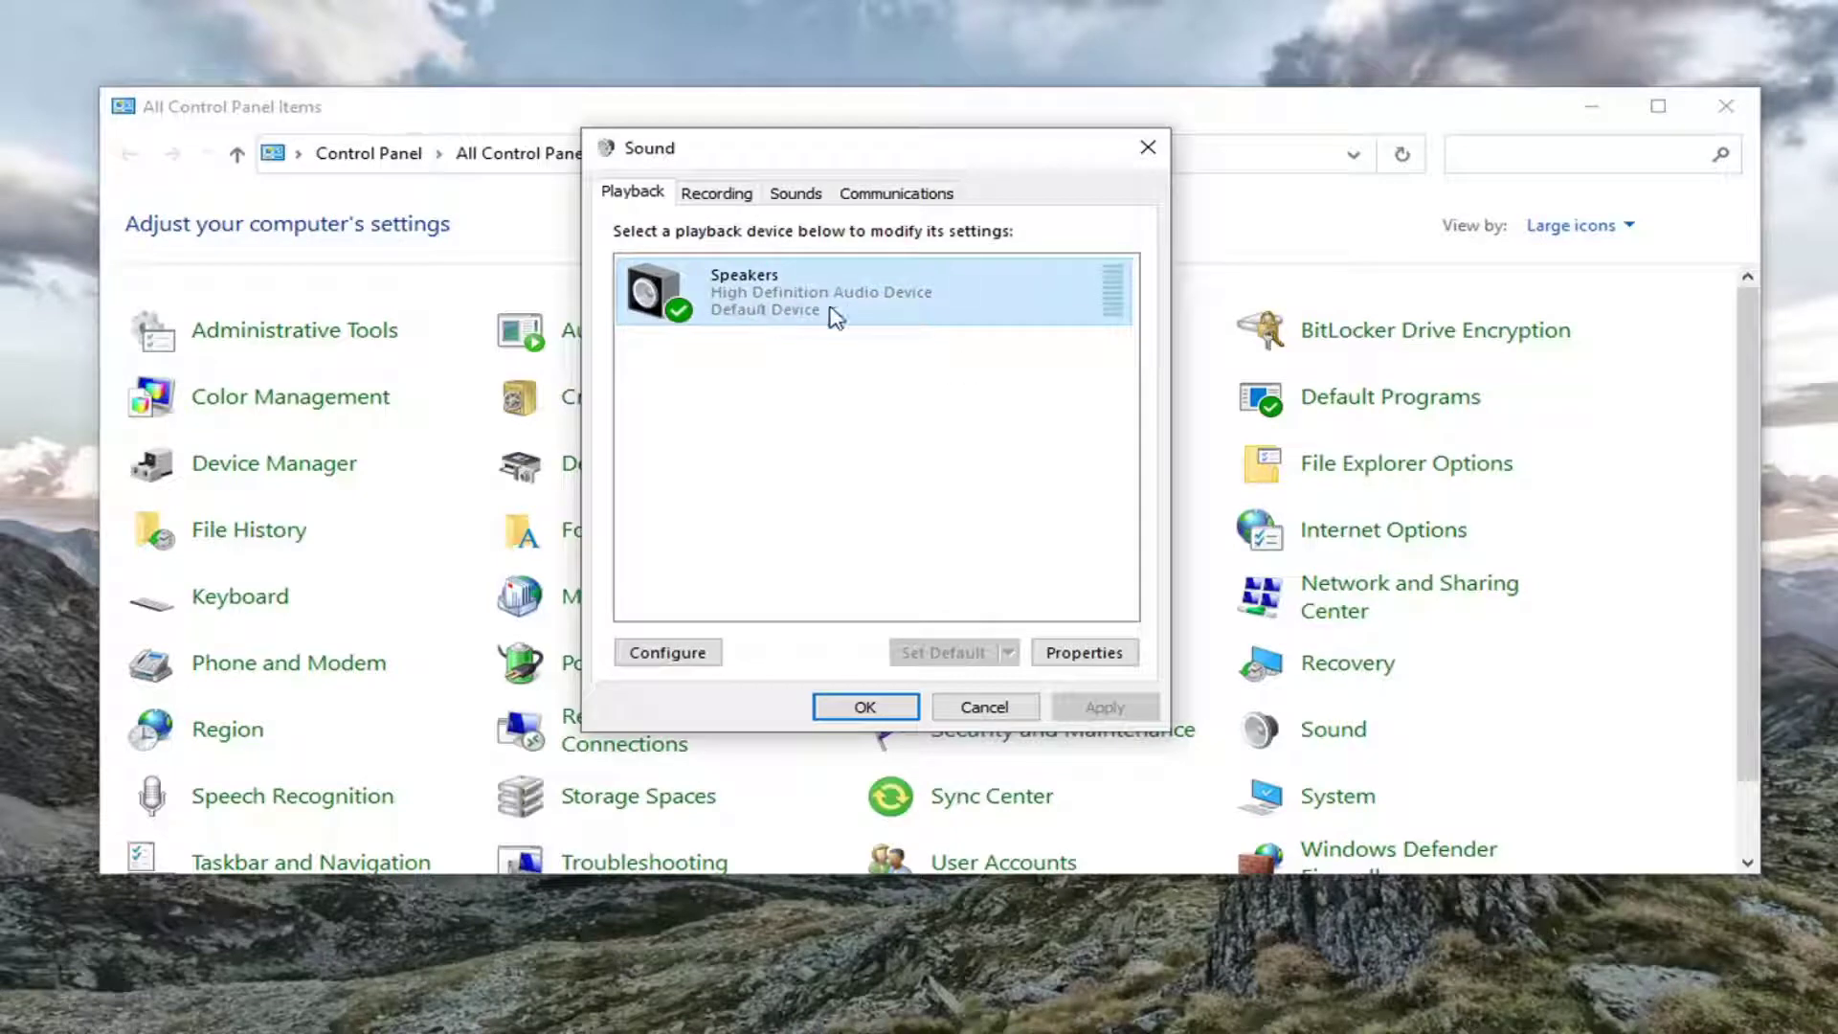
click(1082, 655)
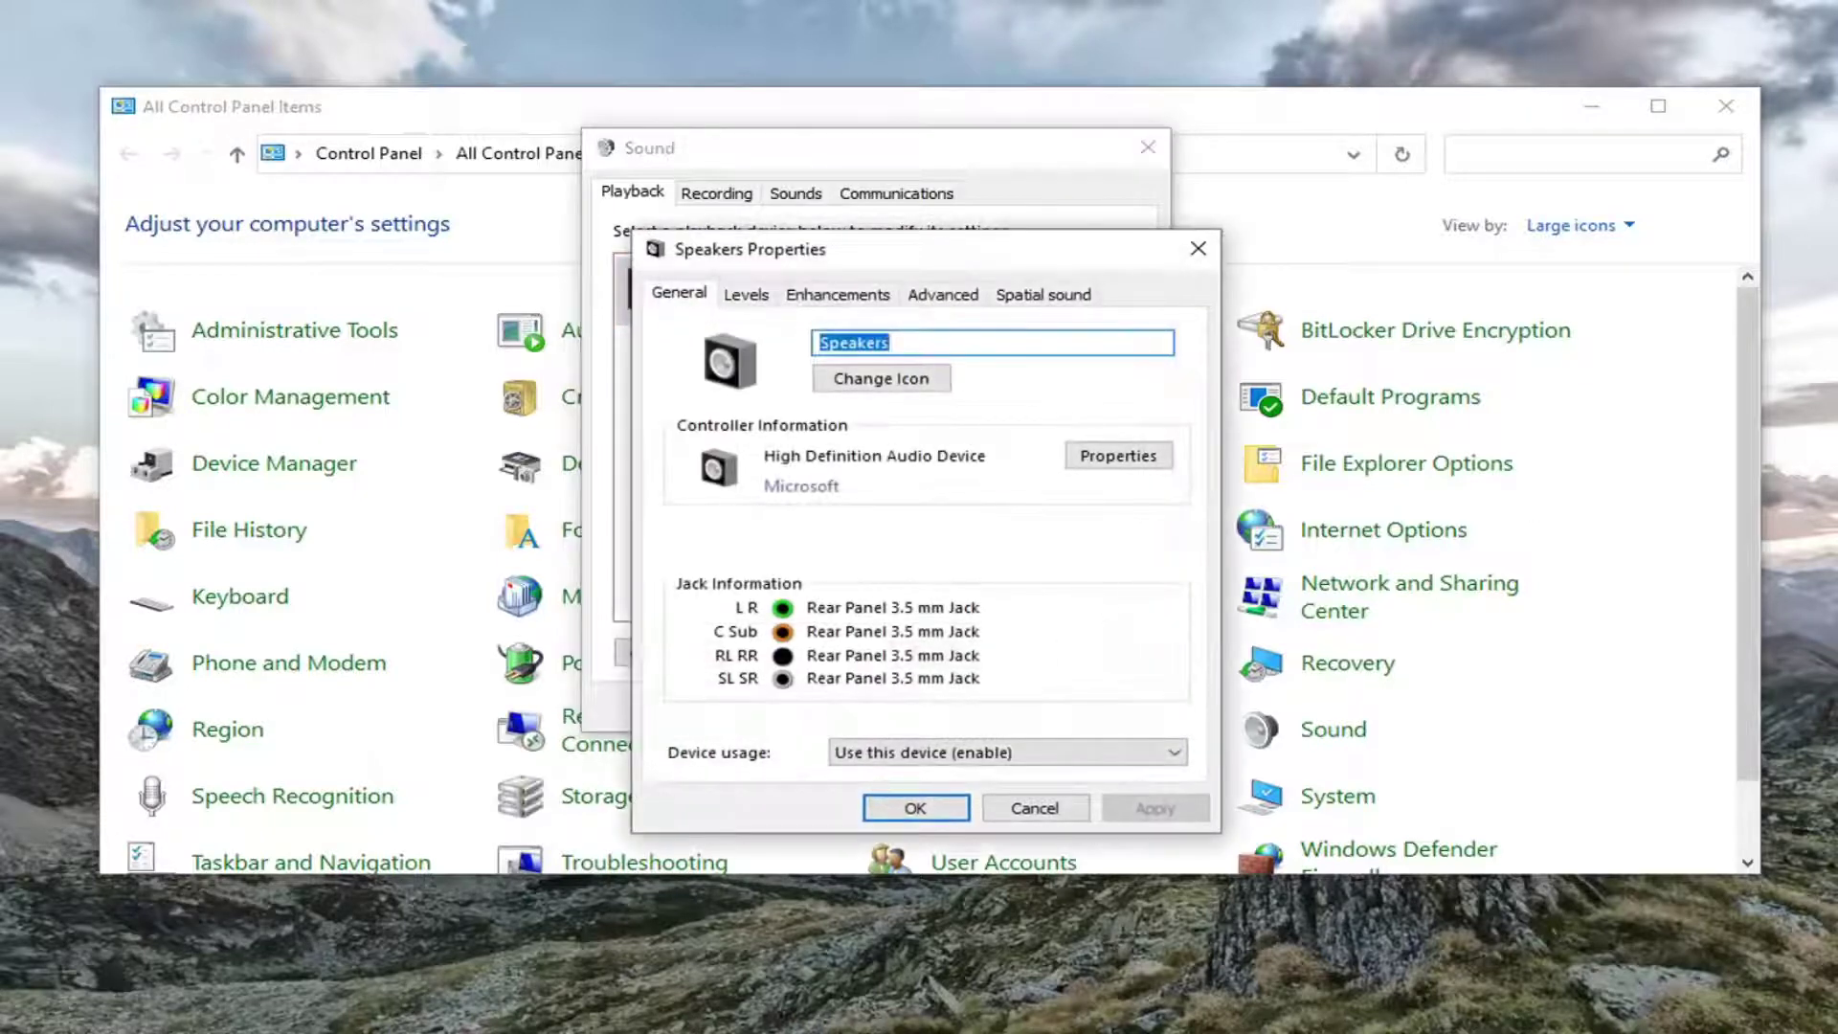
drag(862, 251, 818, 172)
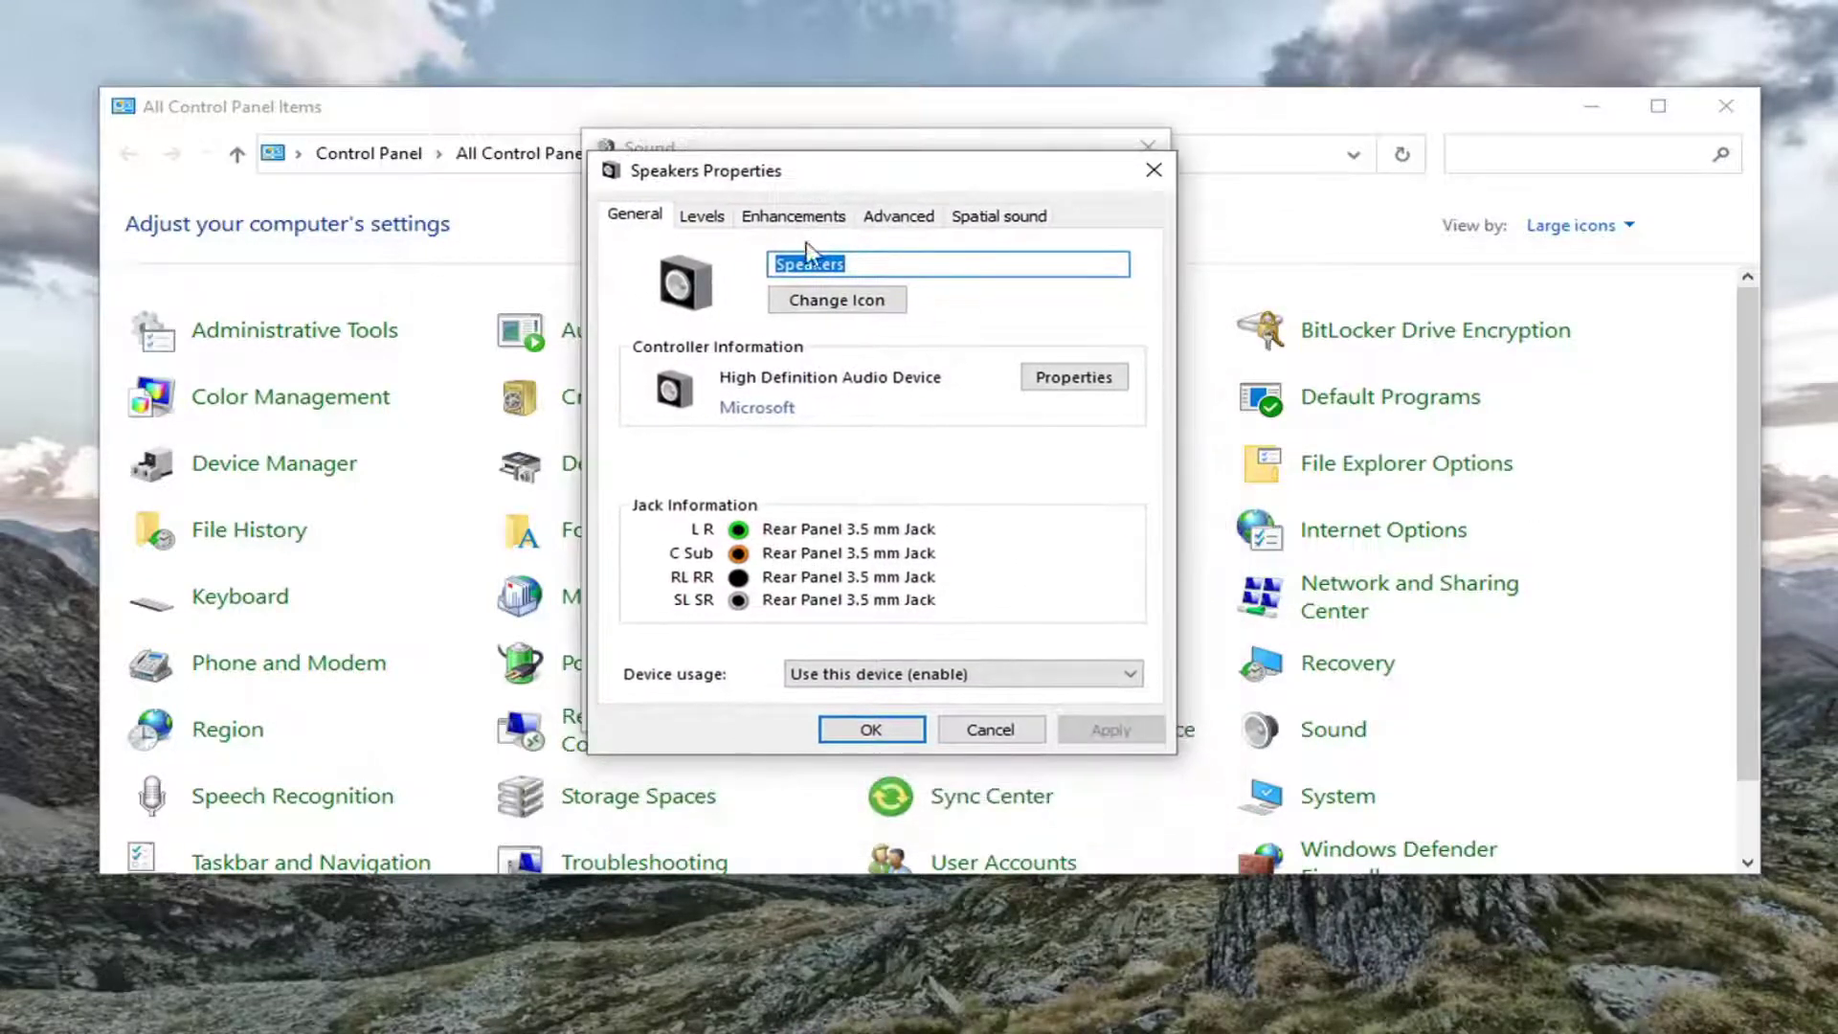
click(786, 216)
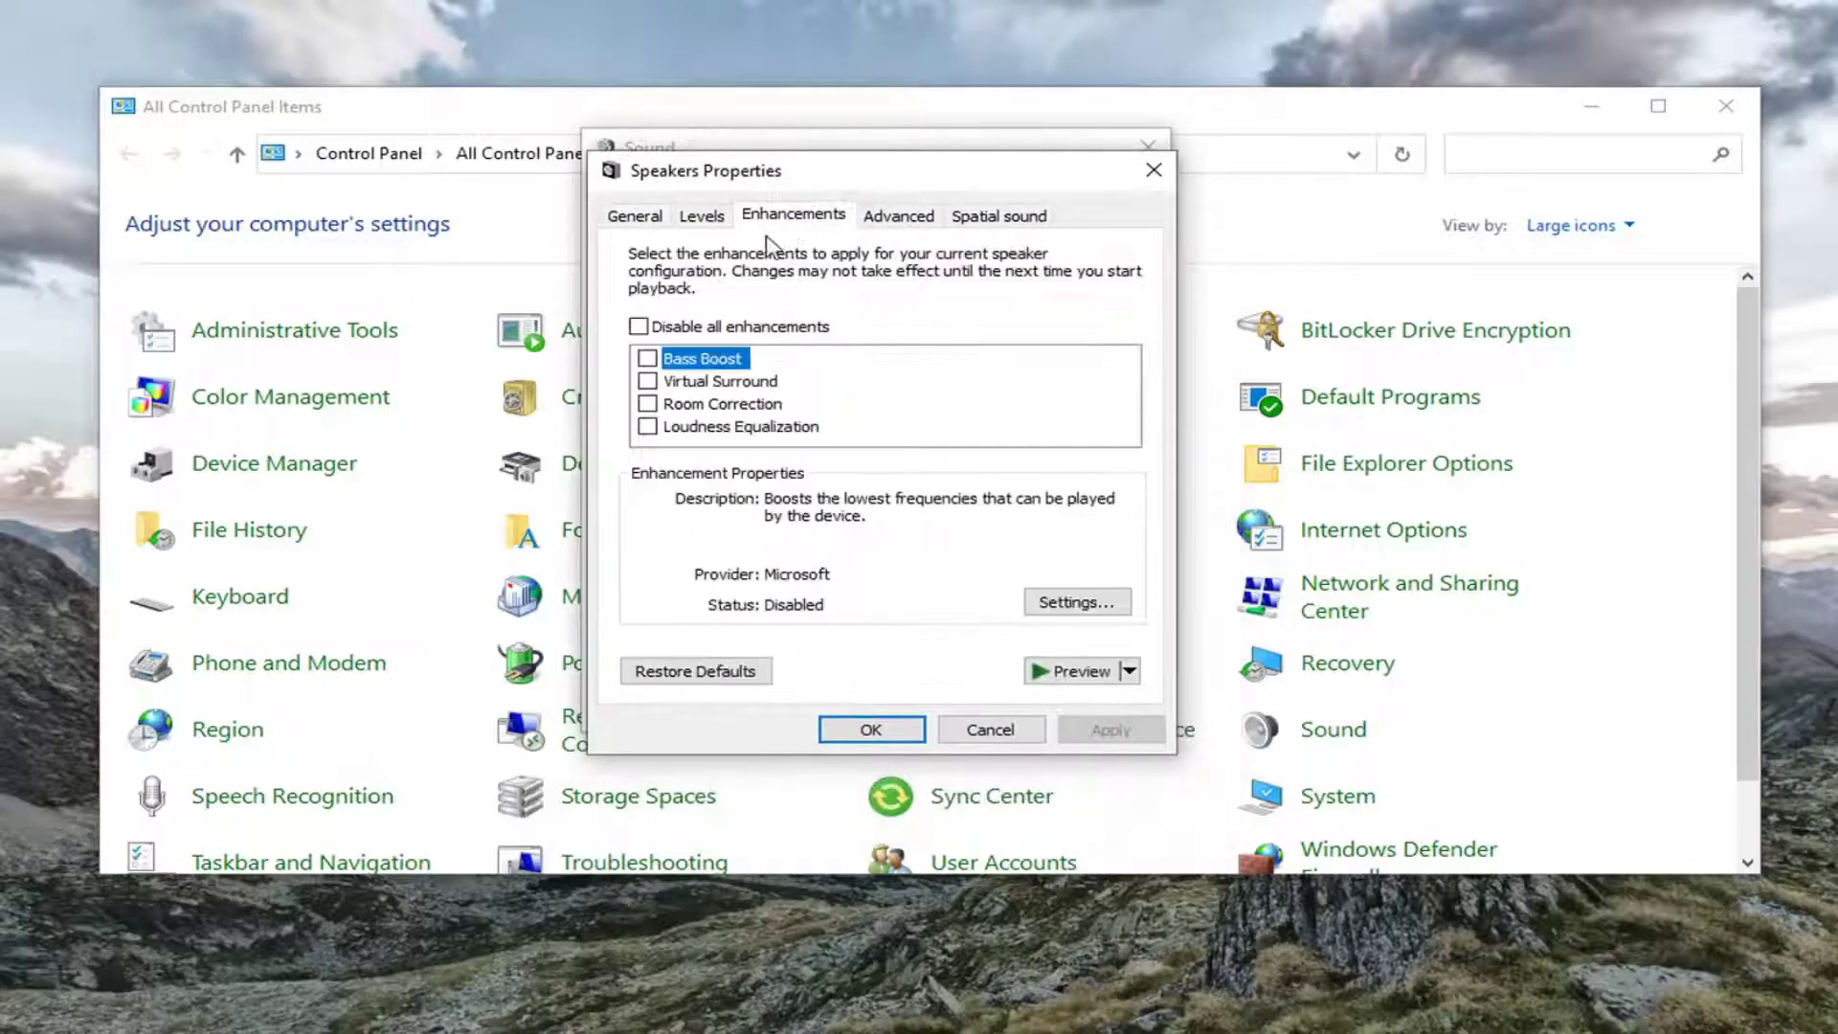
click(705, 328)
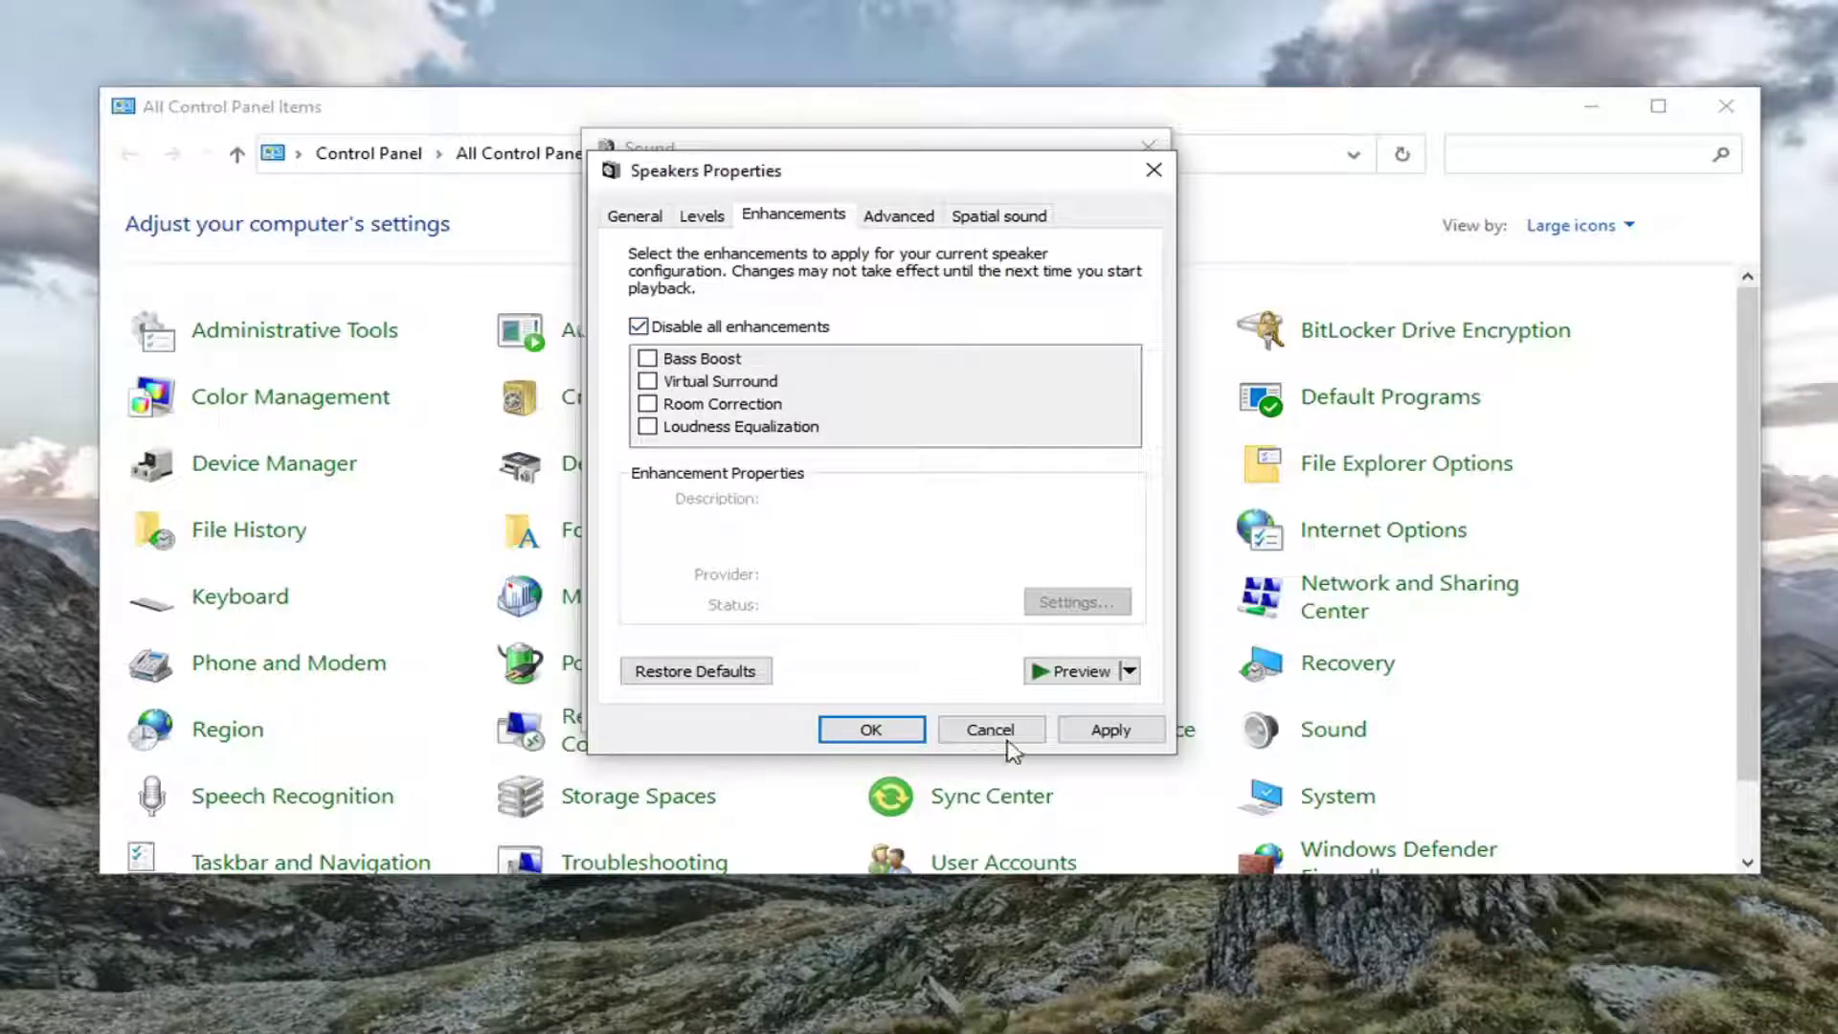
- Save the speaker change and close the Sound window and Control Panel
click(871, 730)
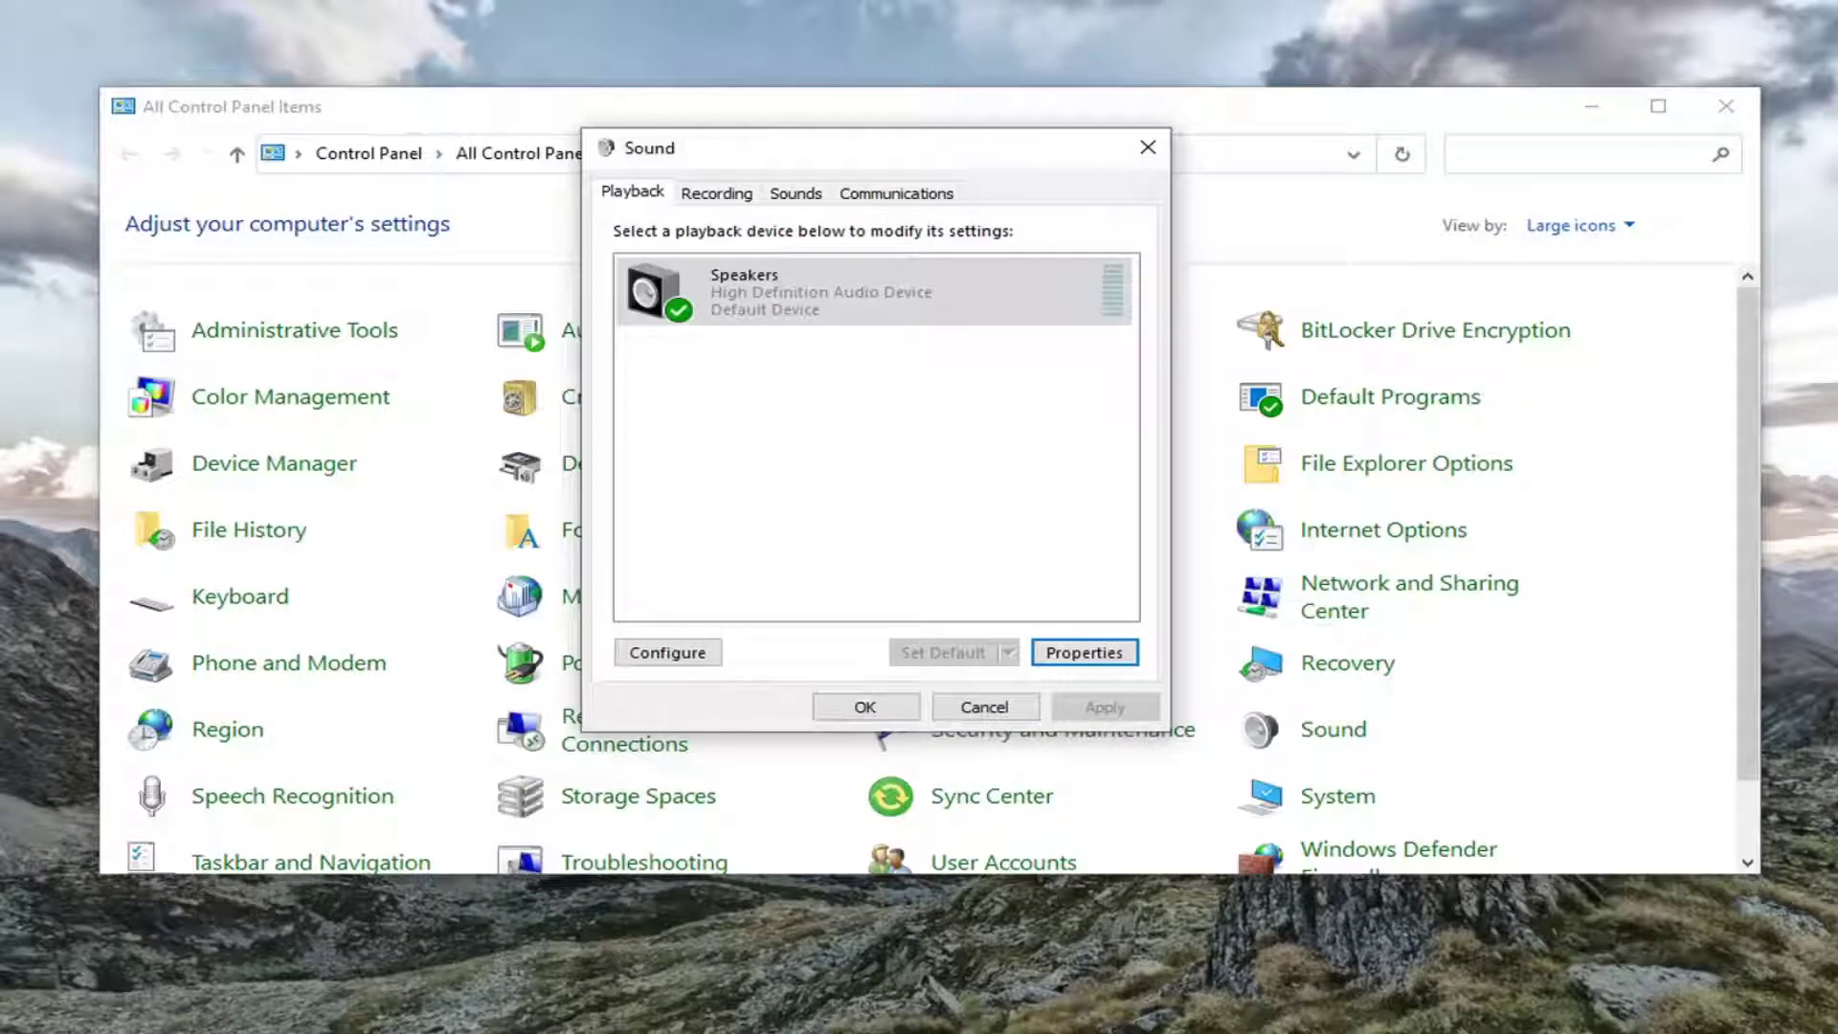
click(867, 707)
click(1726, 107)
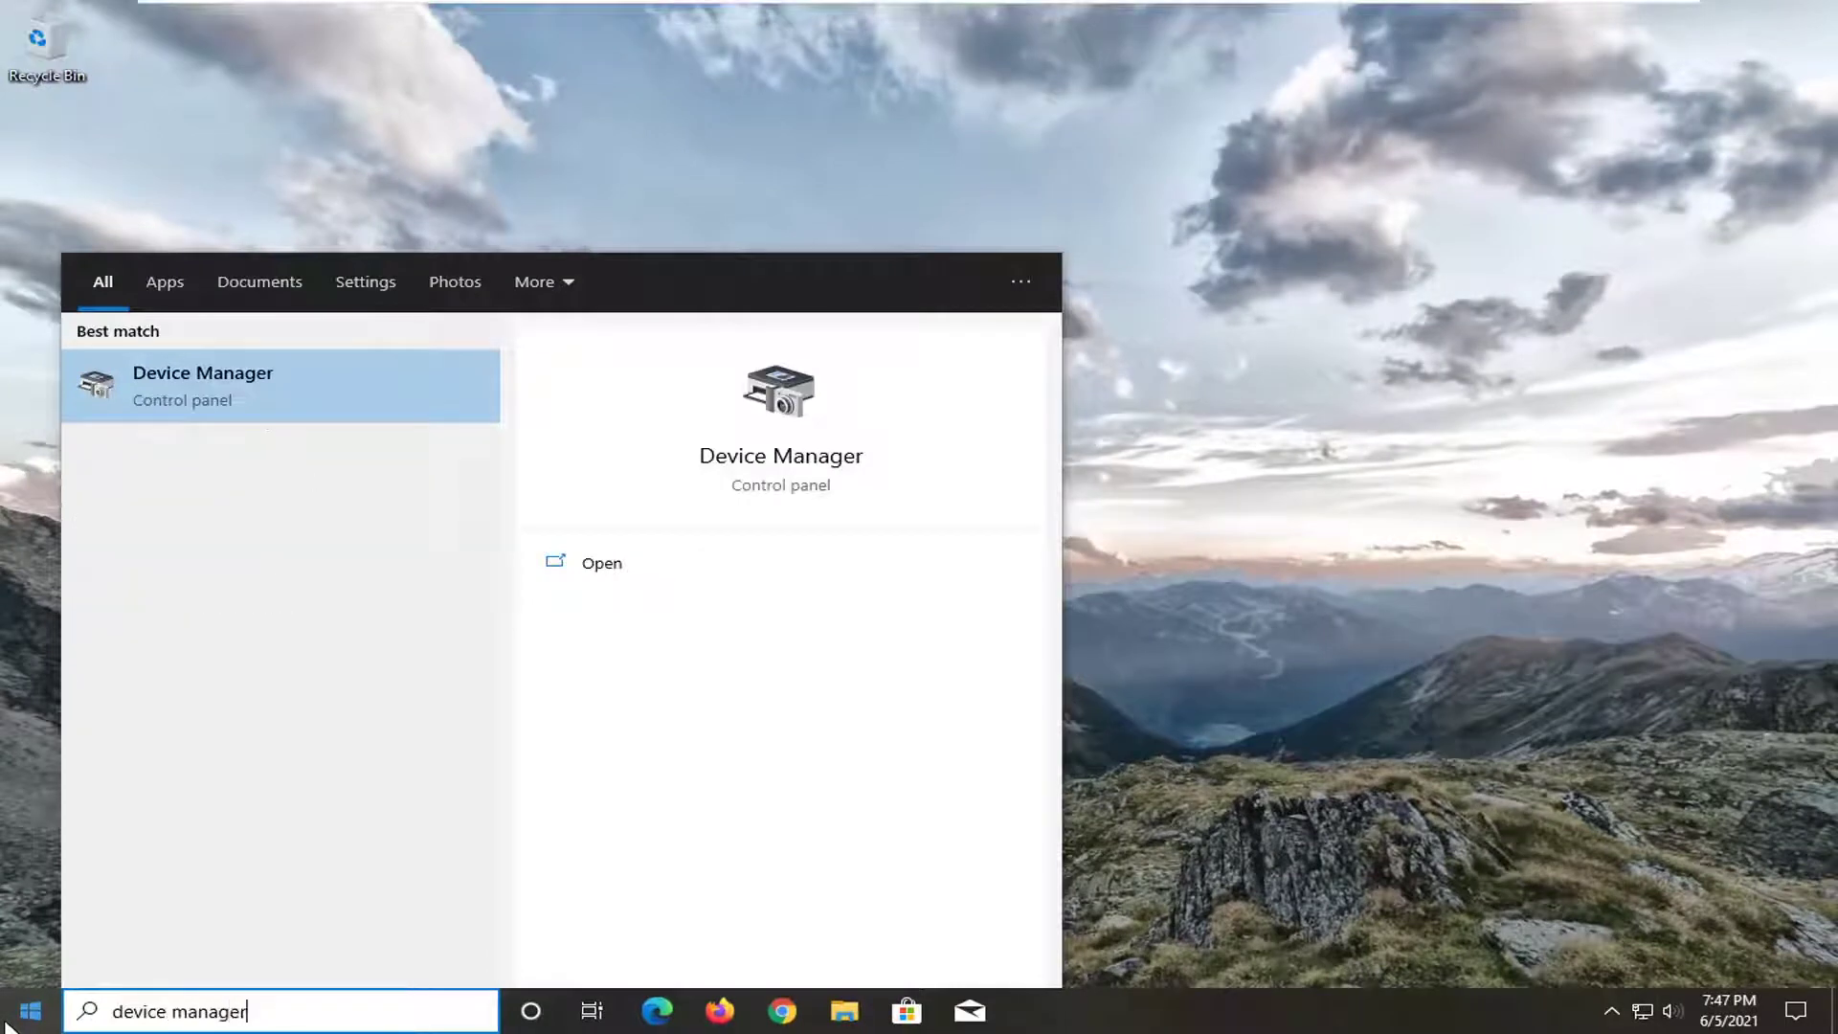
- Open Device Manager and bring up High Definition Audio Device's context menu under Sound, video and game controllers
click(204, 383)
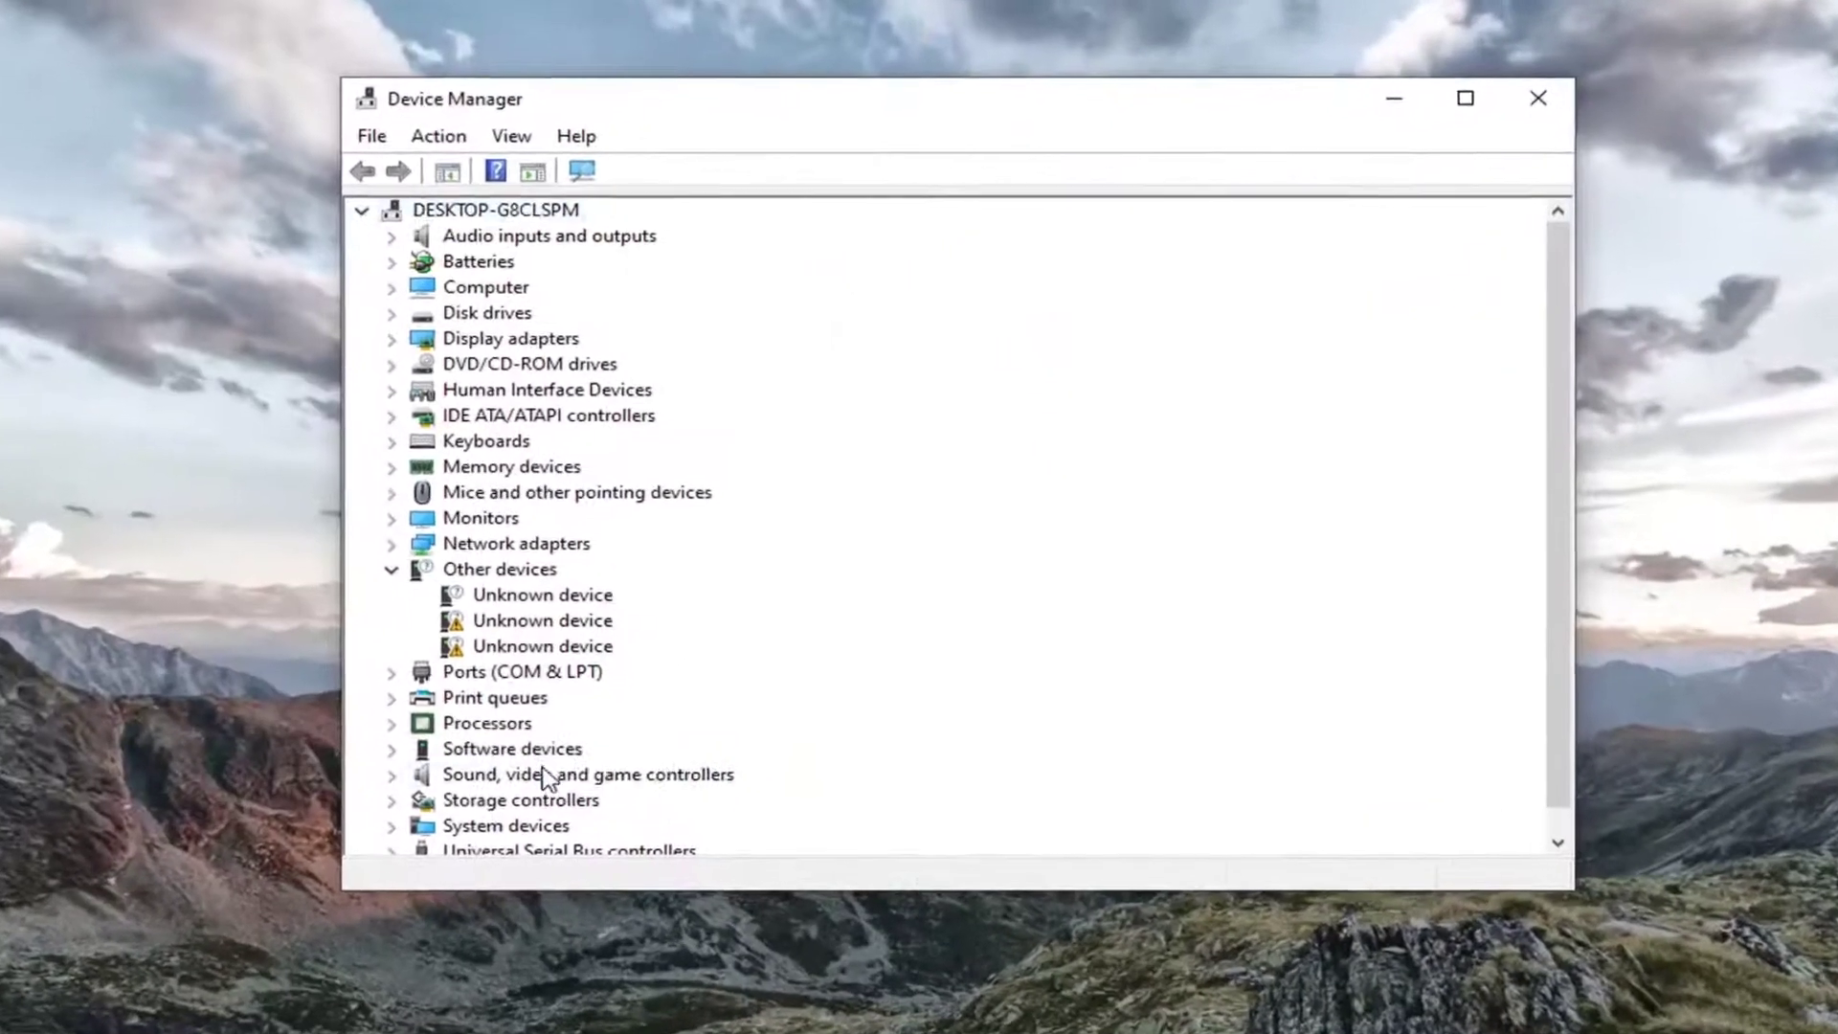
click(548, 777)
scroll(551, 680, down, 1)
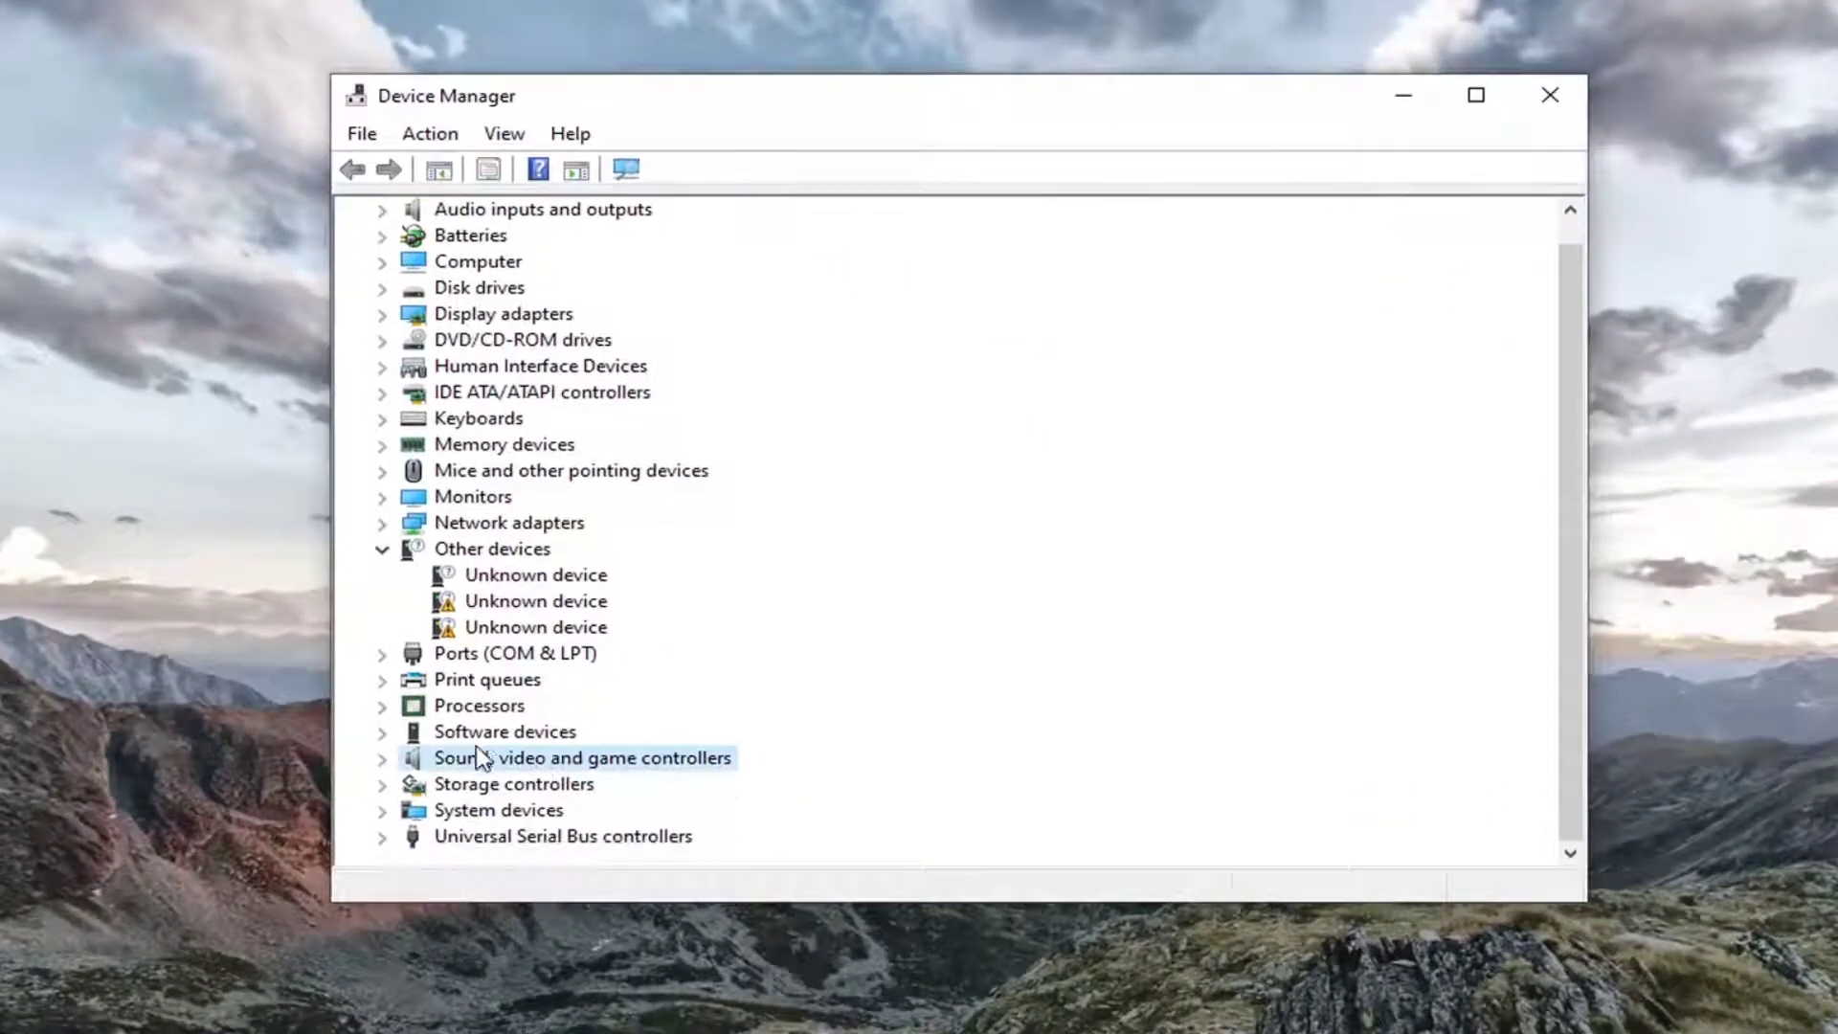
double_click(480, 774)
scroll(480, 763, down, 1)
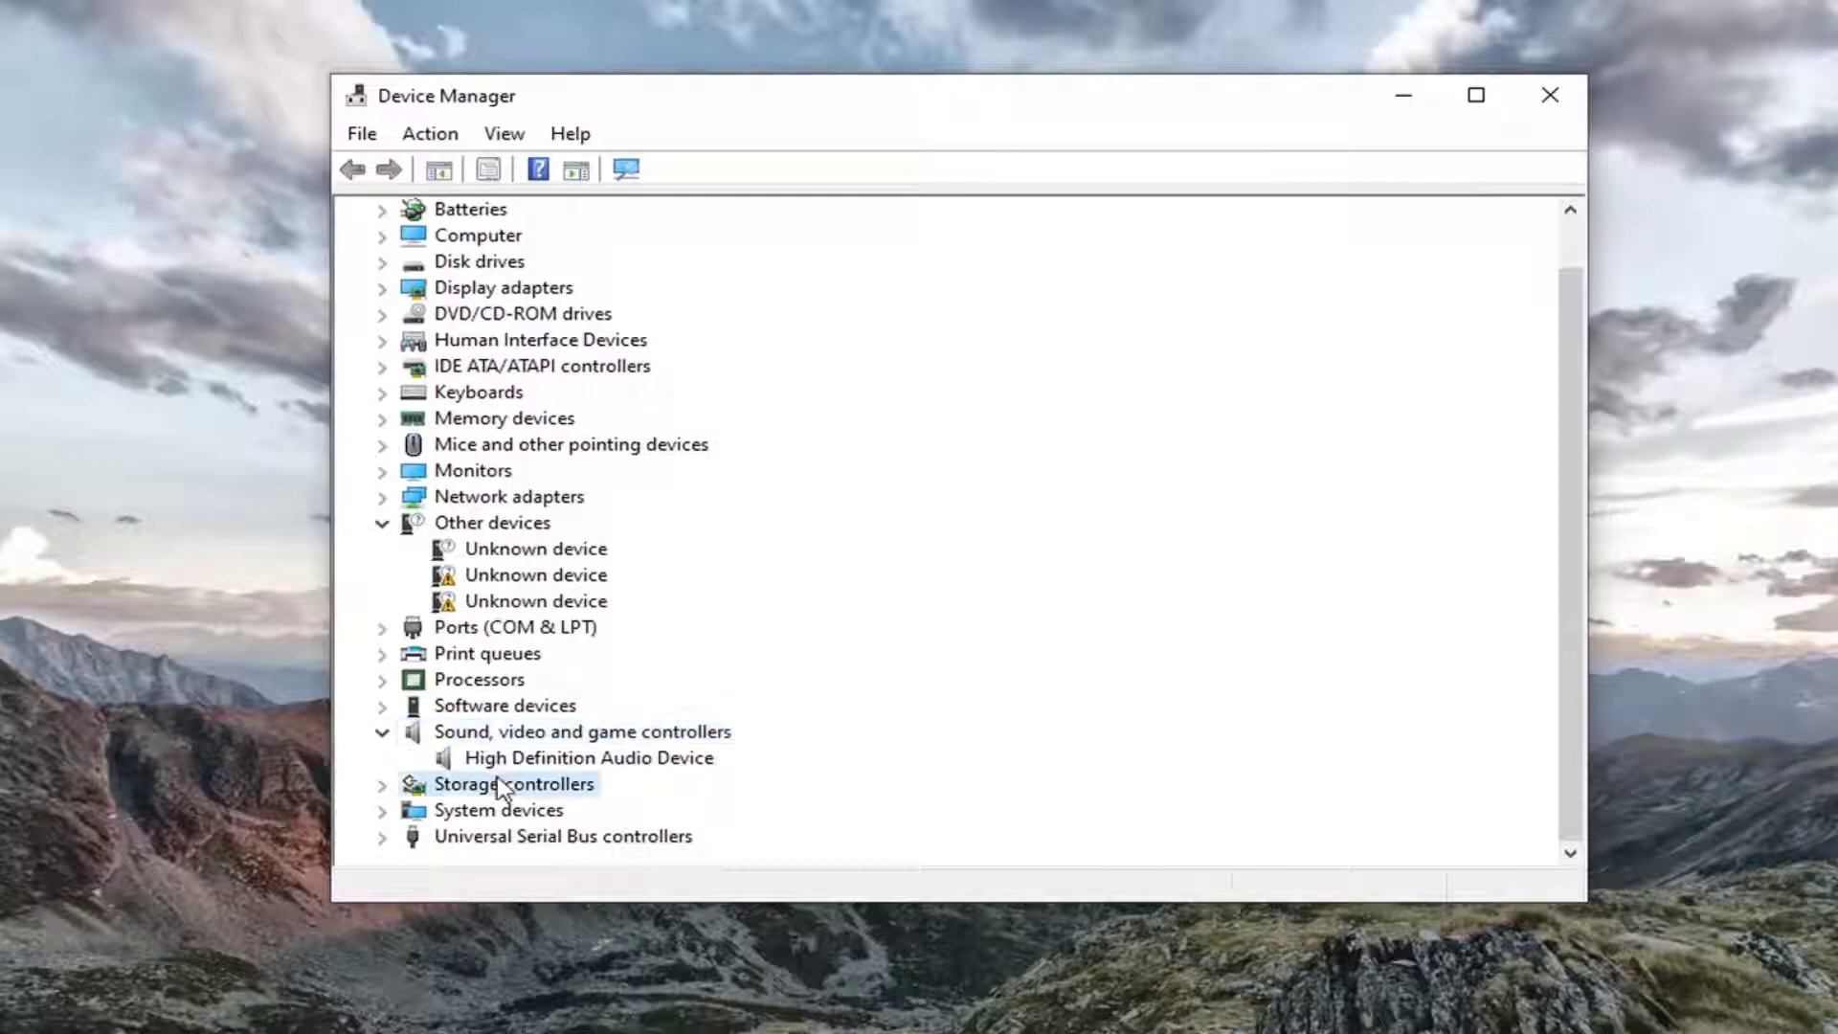
click(670, 761)
right_click(625, 763)
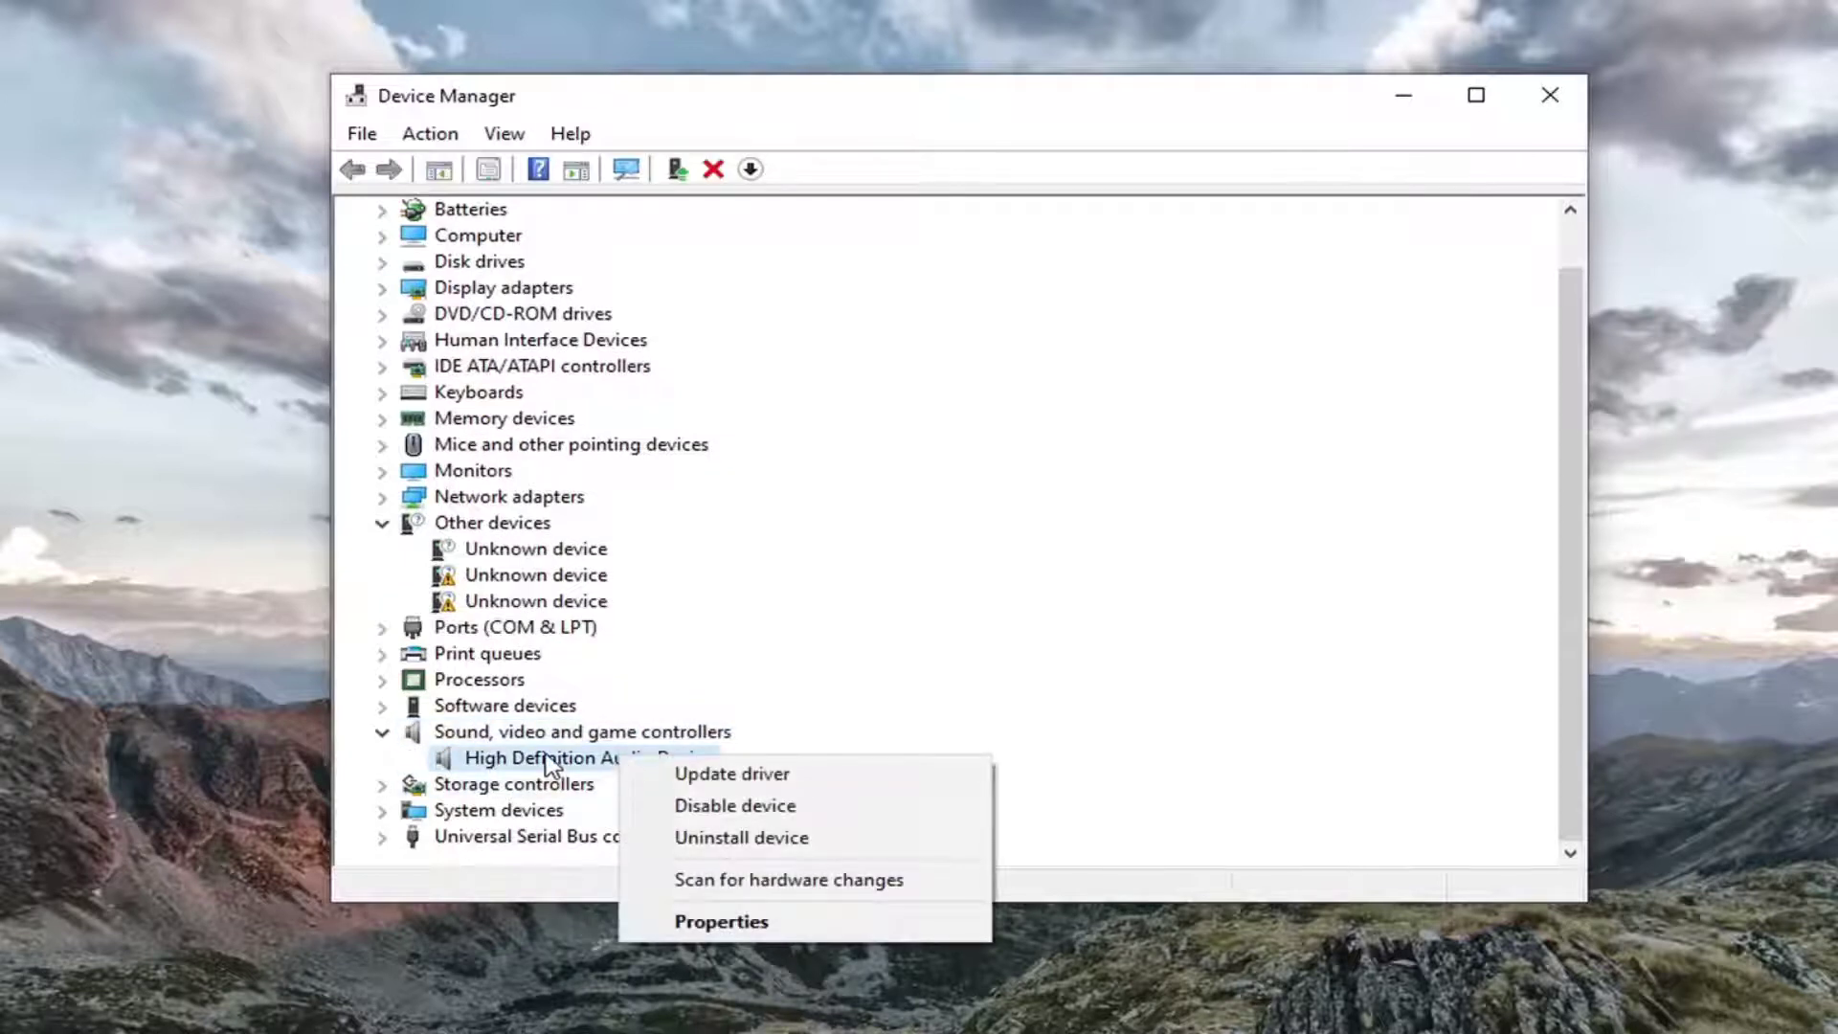
click(522, 771)
right_click(627, 768)
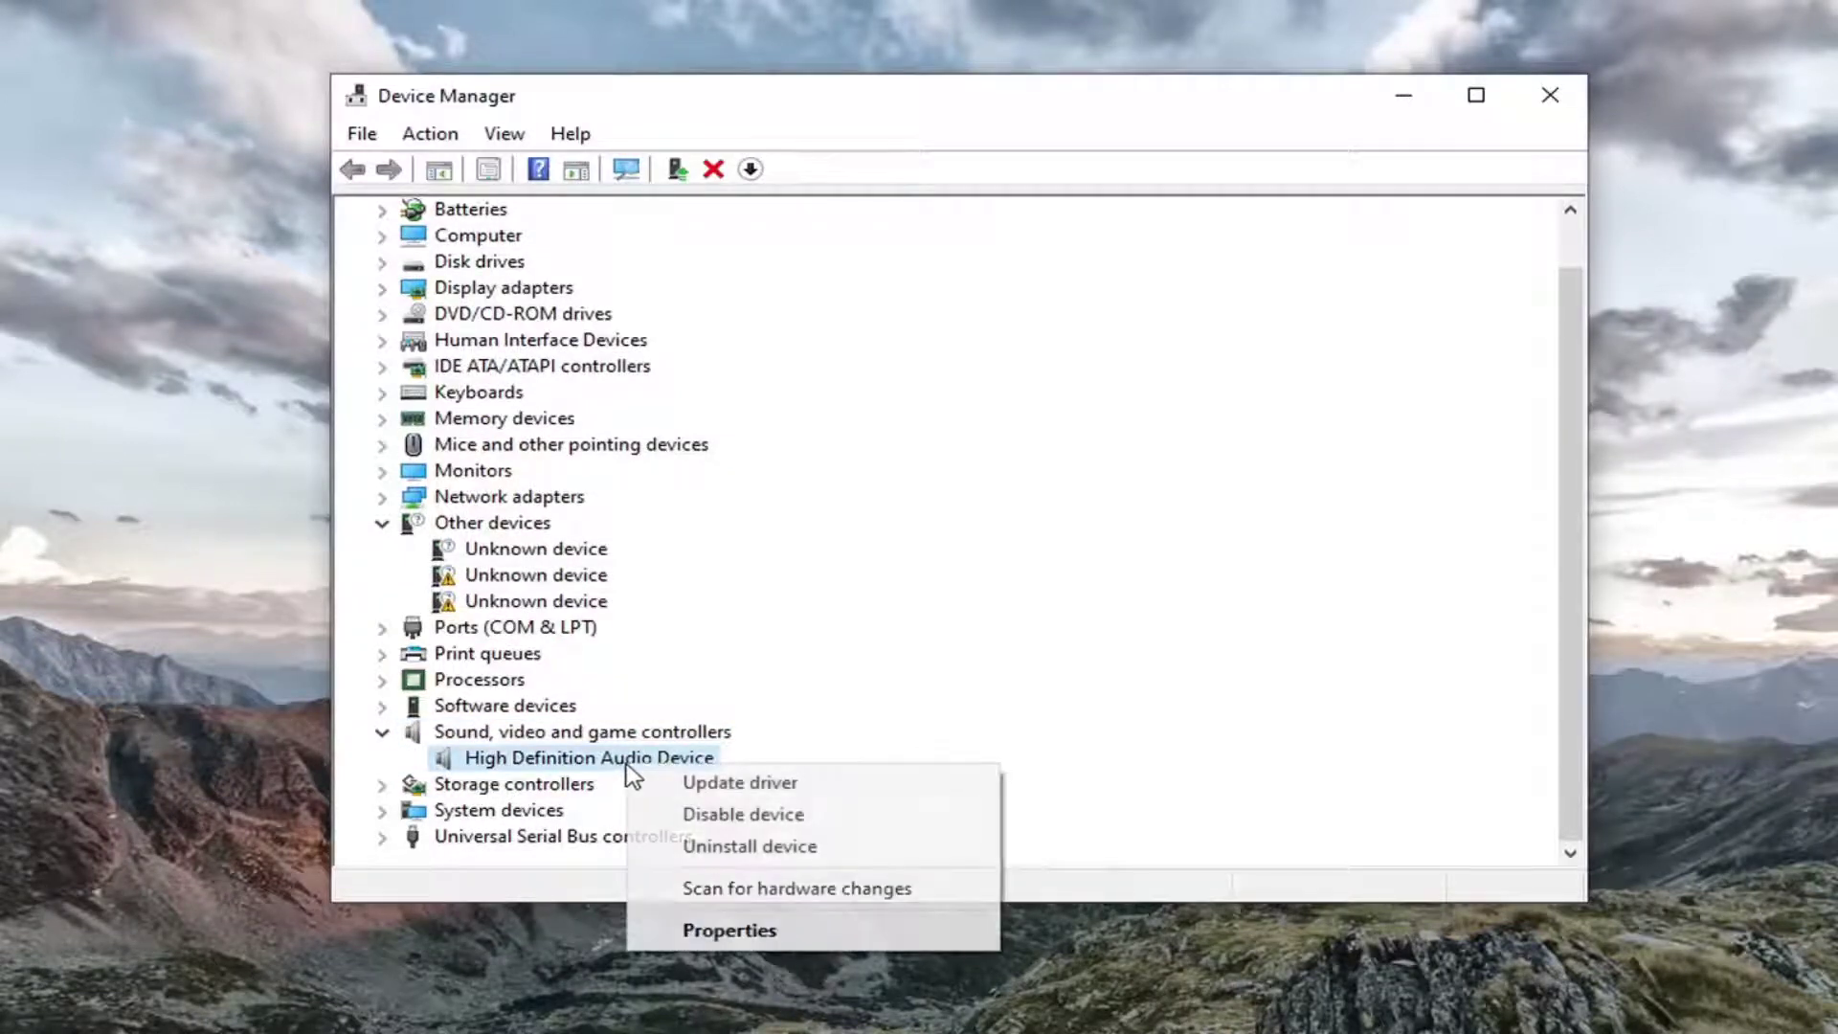
- Update the driver by browsing the computer and picking High Definition Audio Device from the list
click(756, 785)
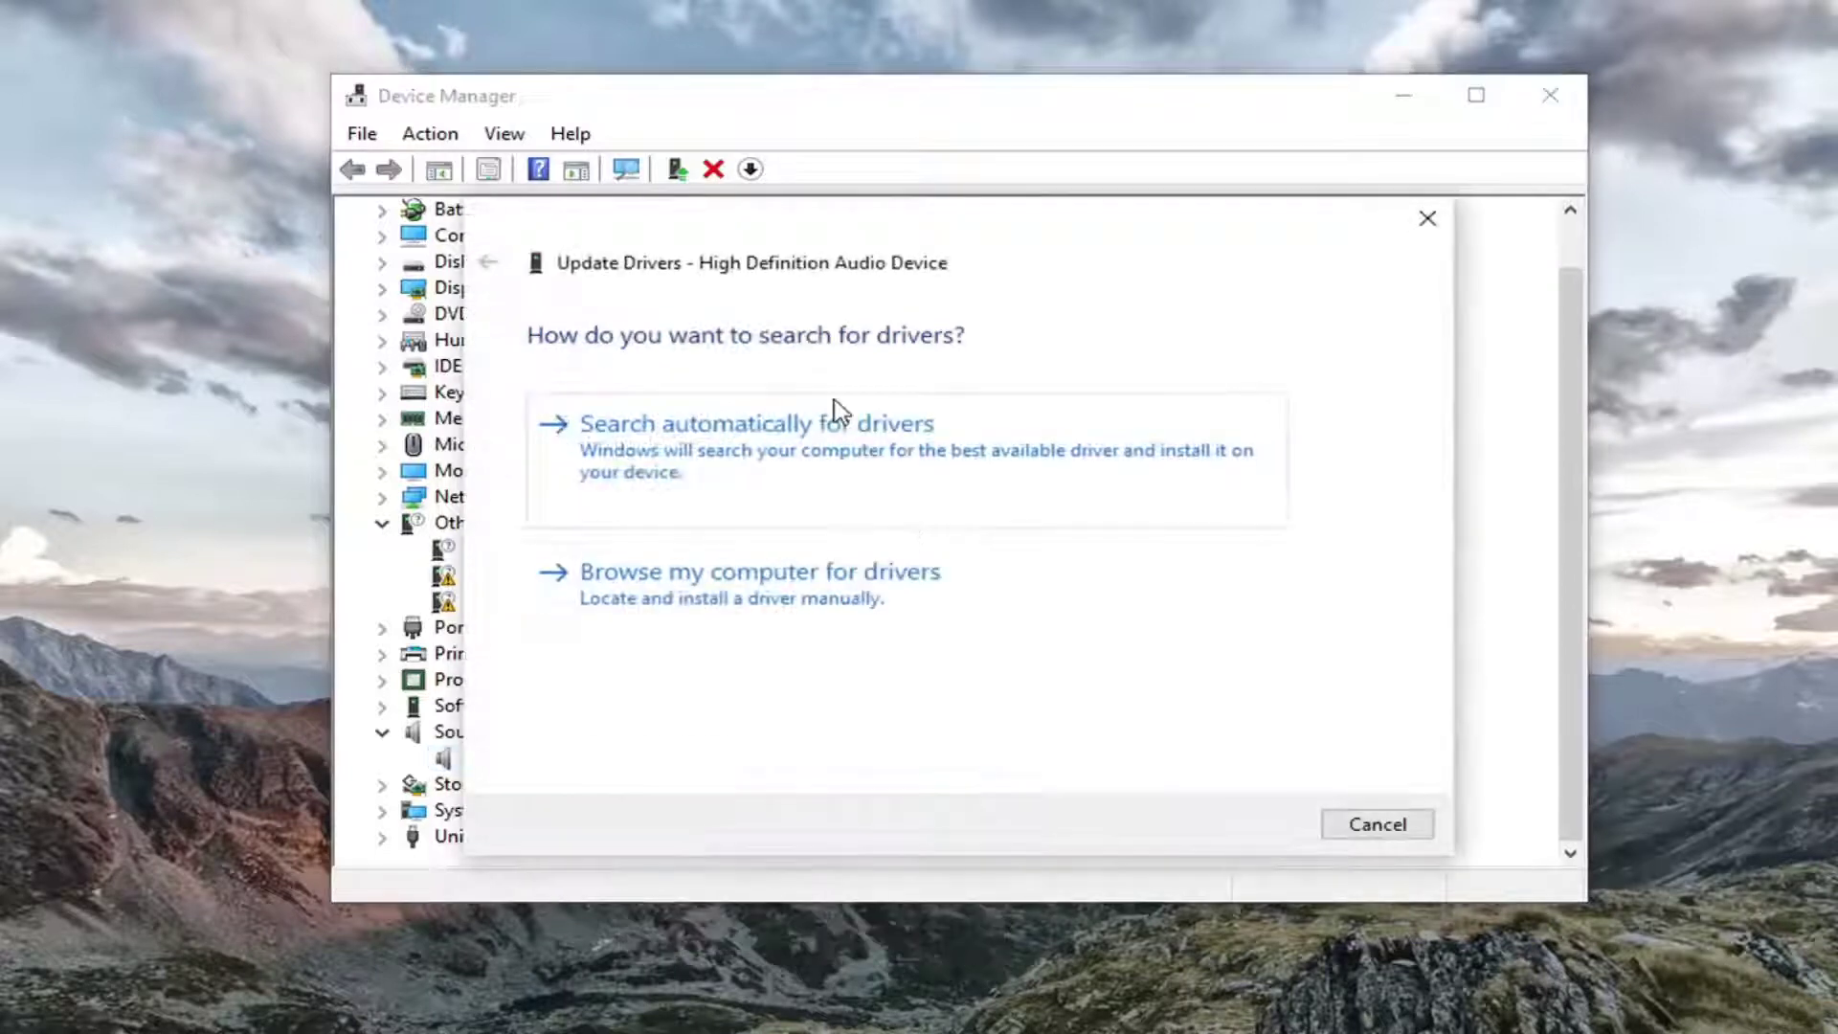
click(799, 617)
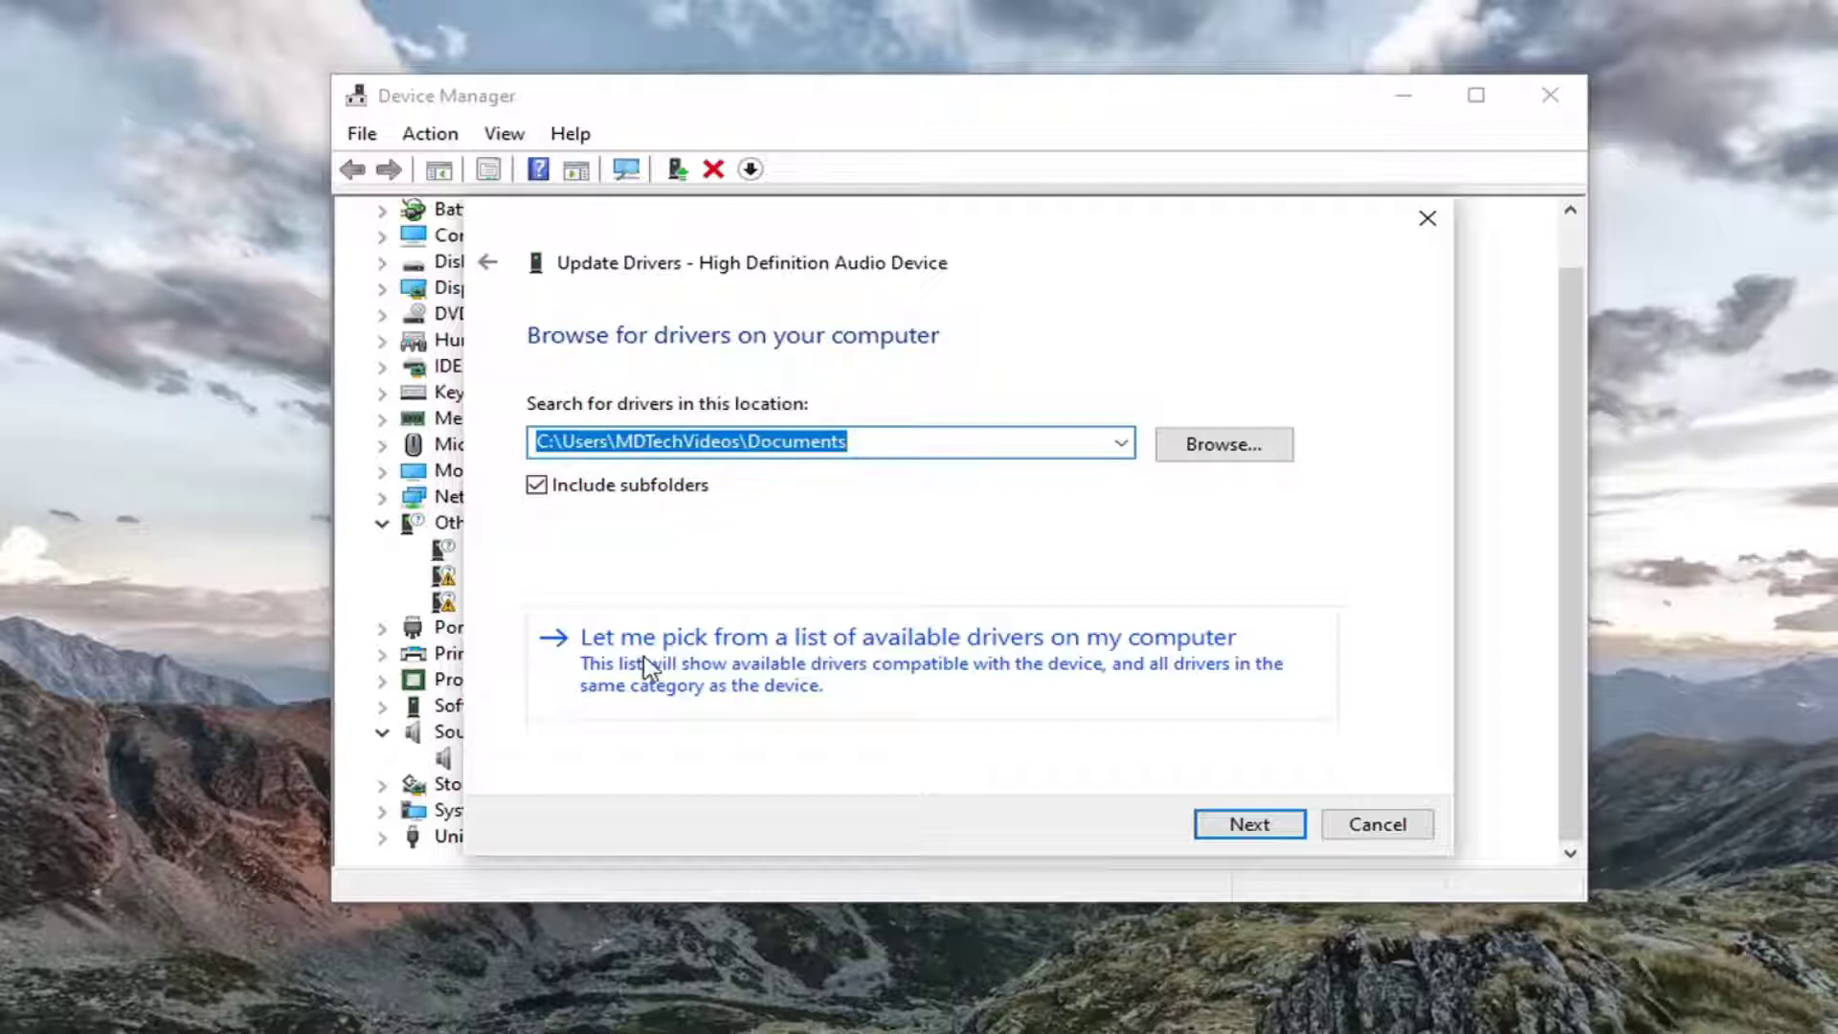
click(1001, 673)
click(678, 576)
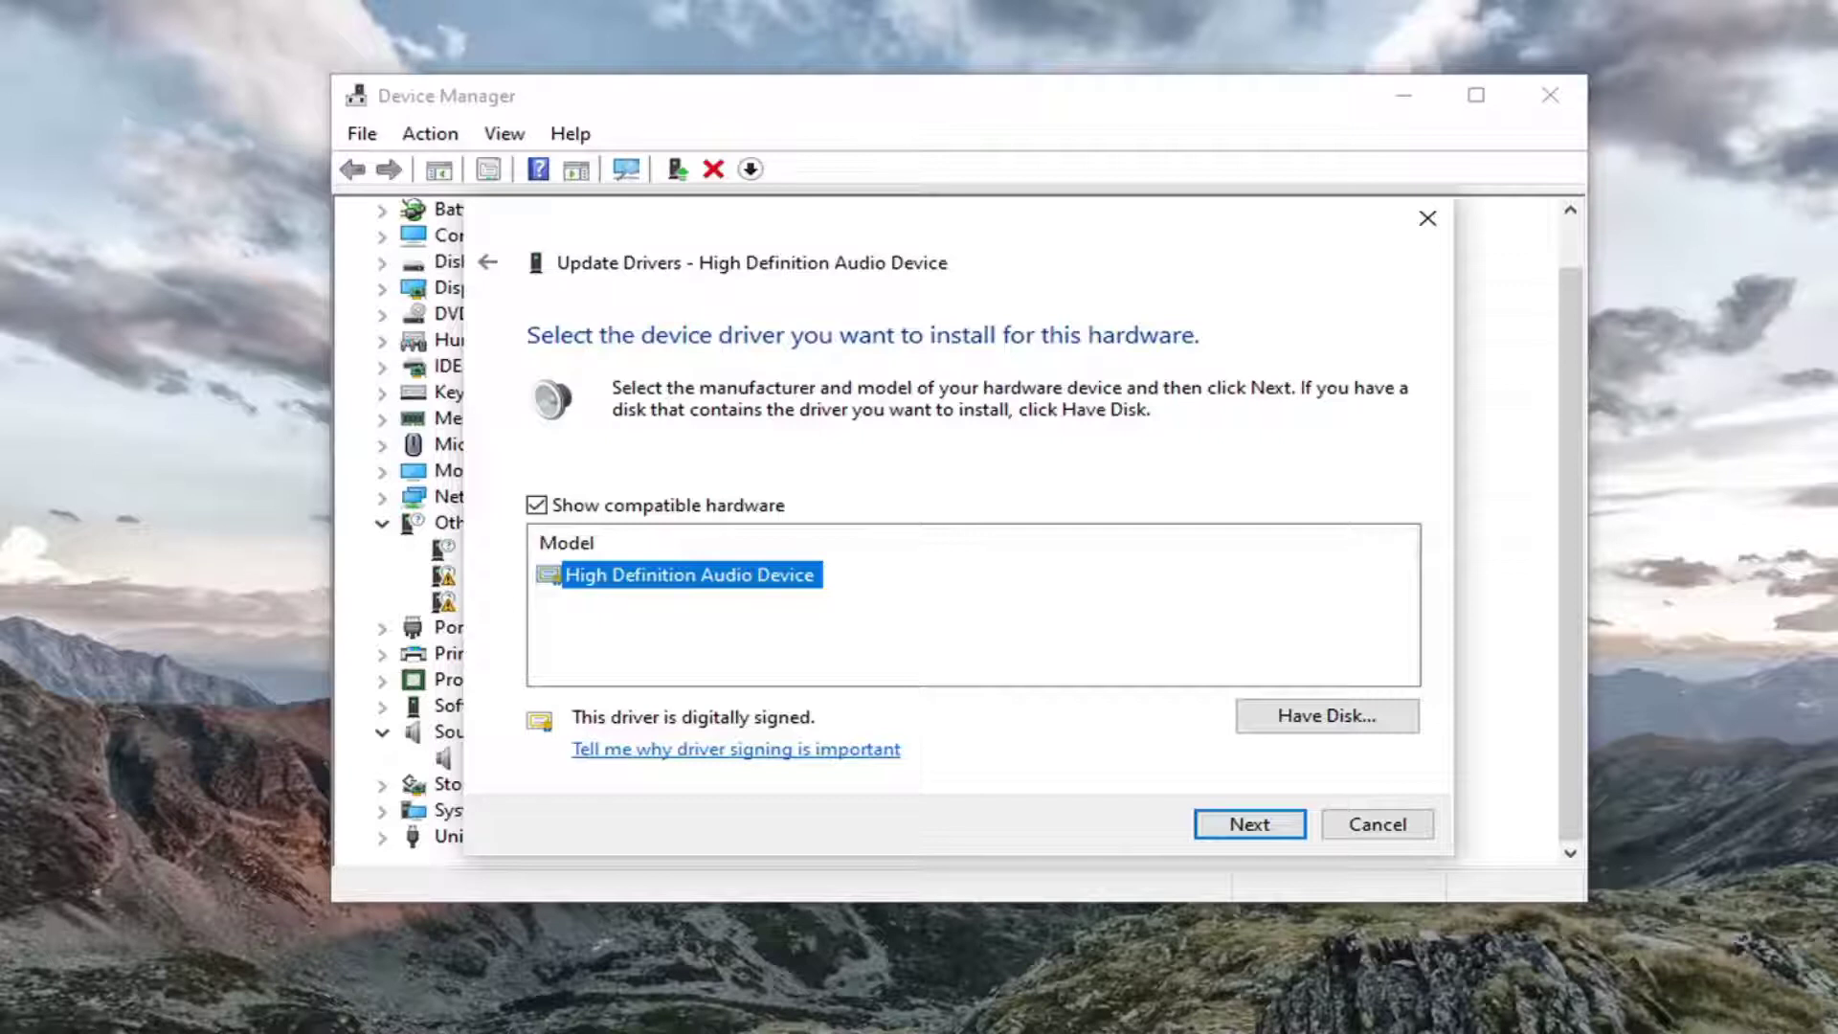
- Install the chosen driver despite the warning and agree to restart now
click(1237, 826)
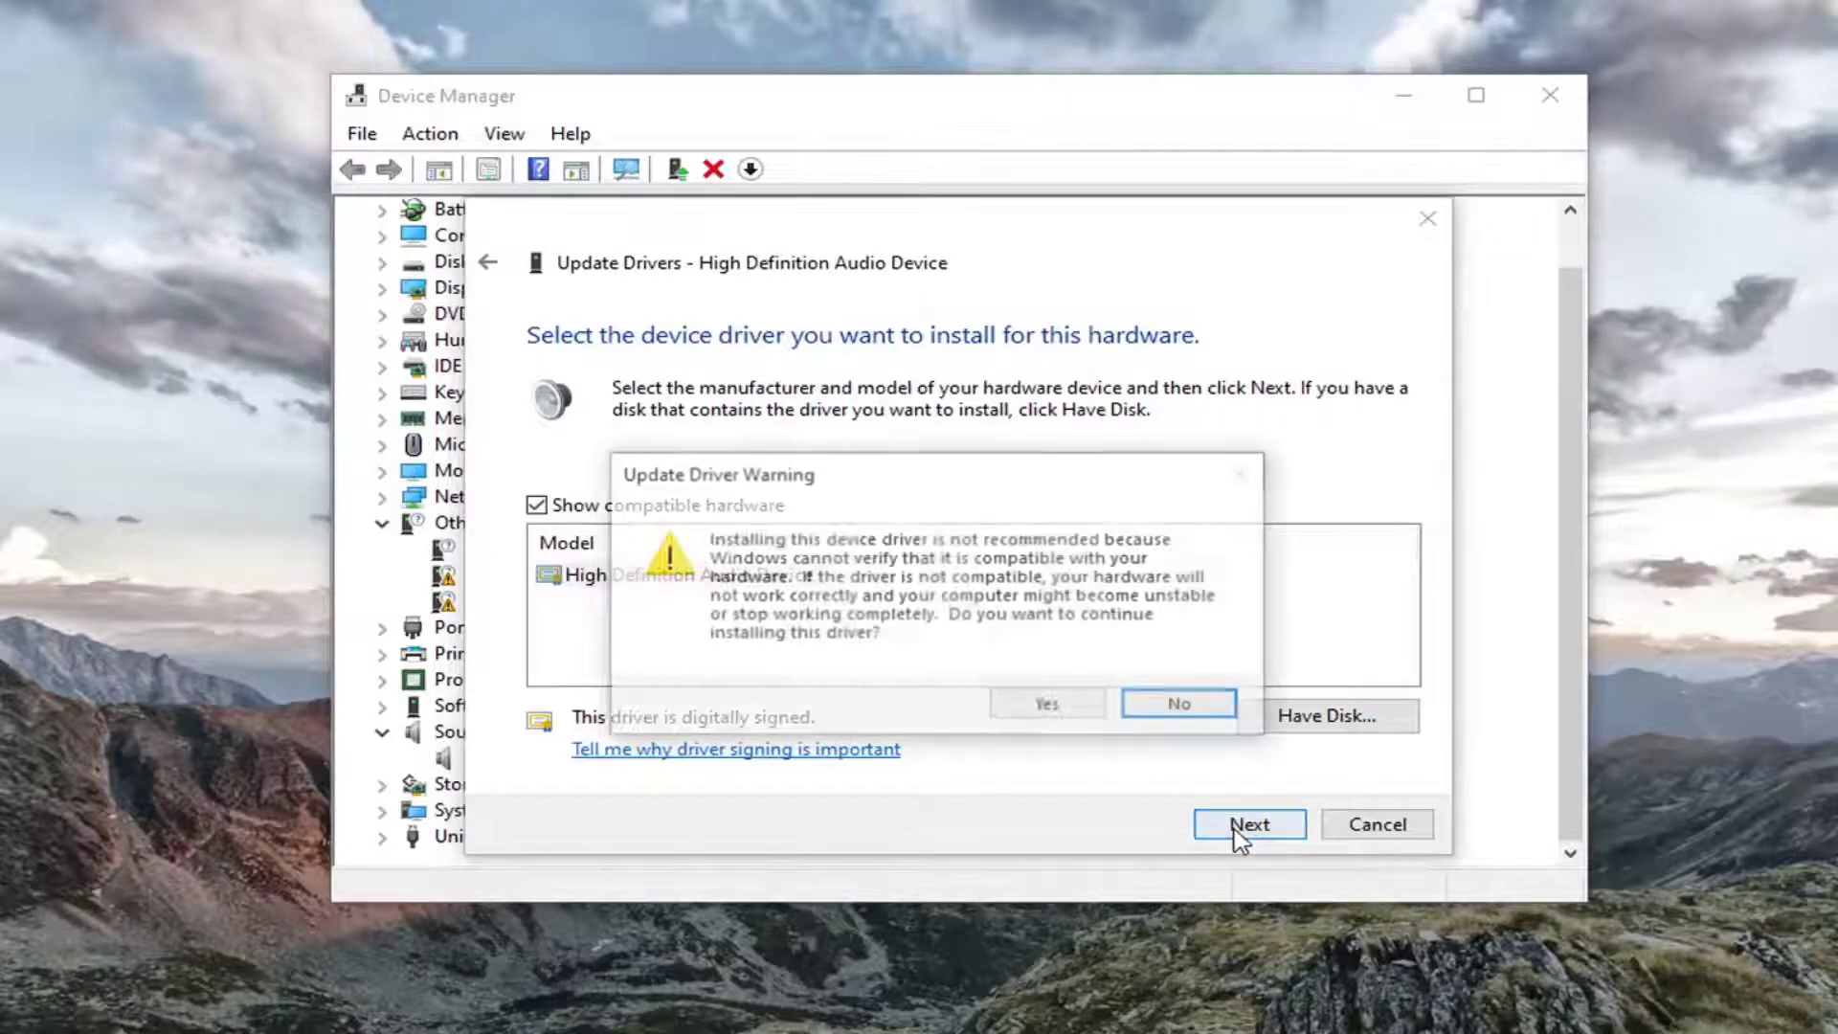
click(1030, 713)
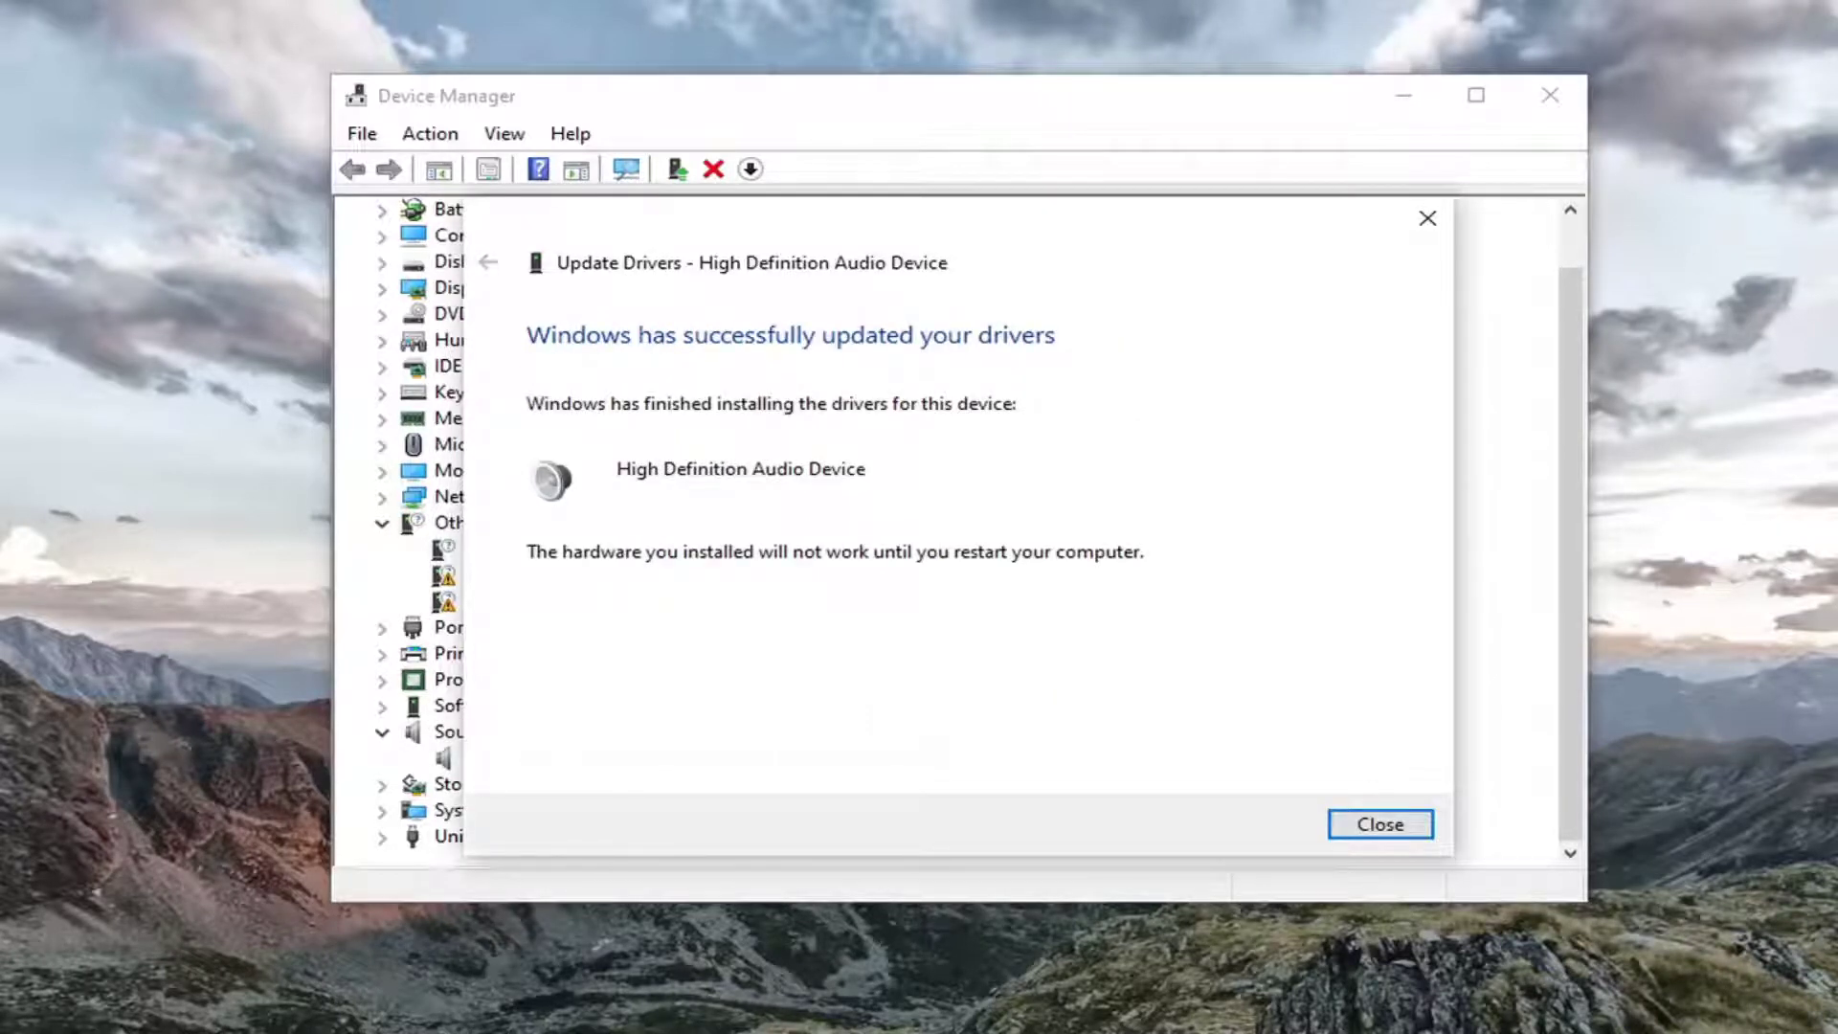
click(1369, 825)
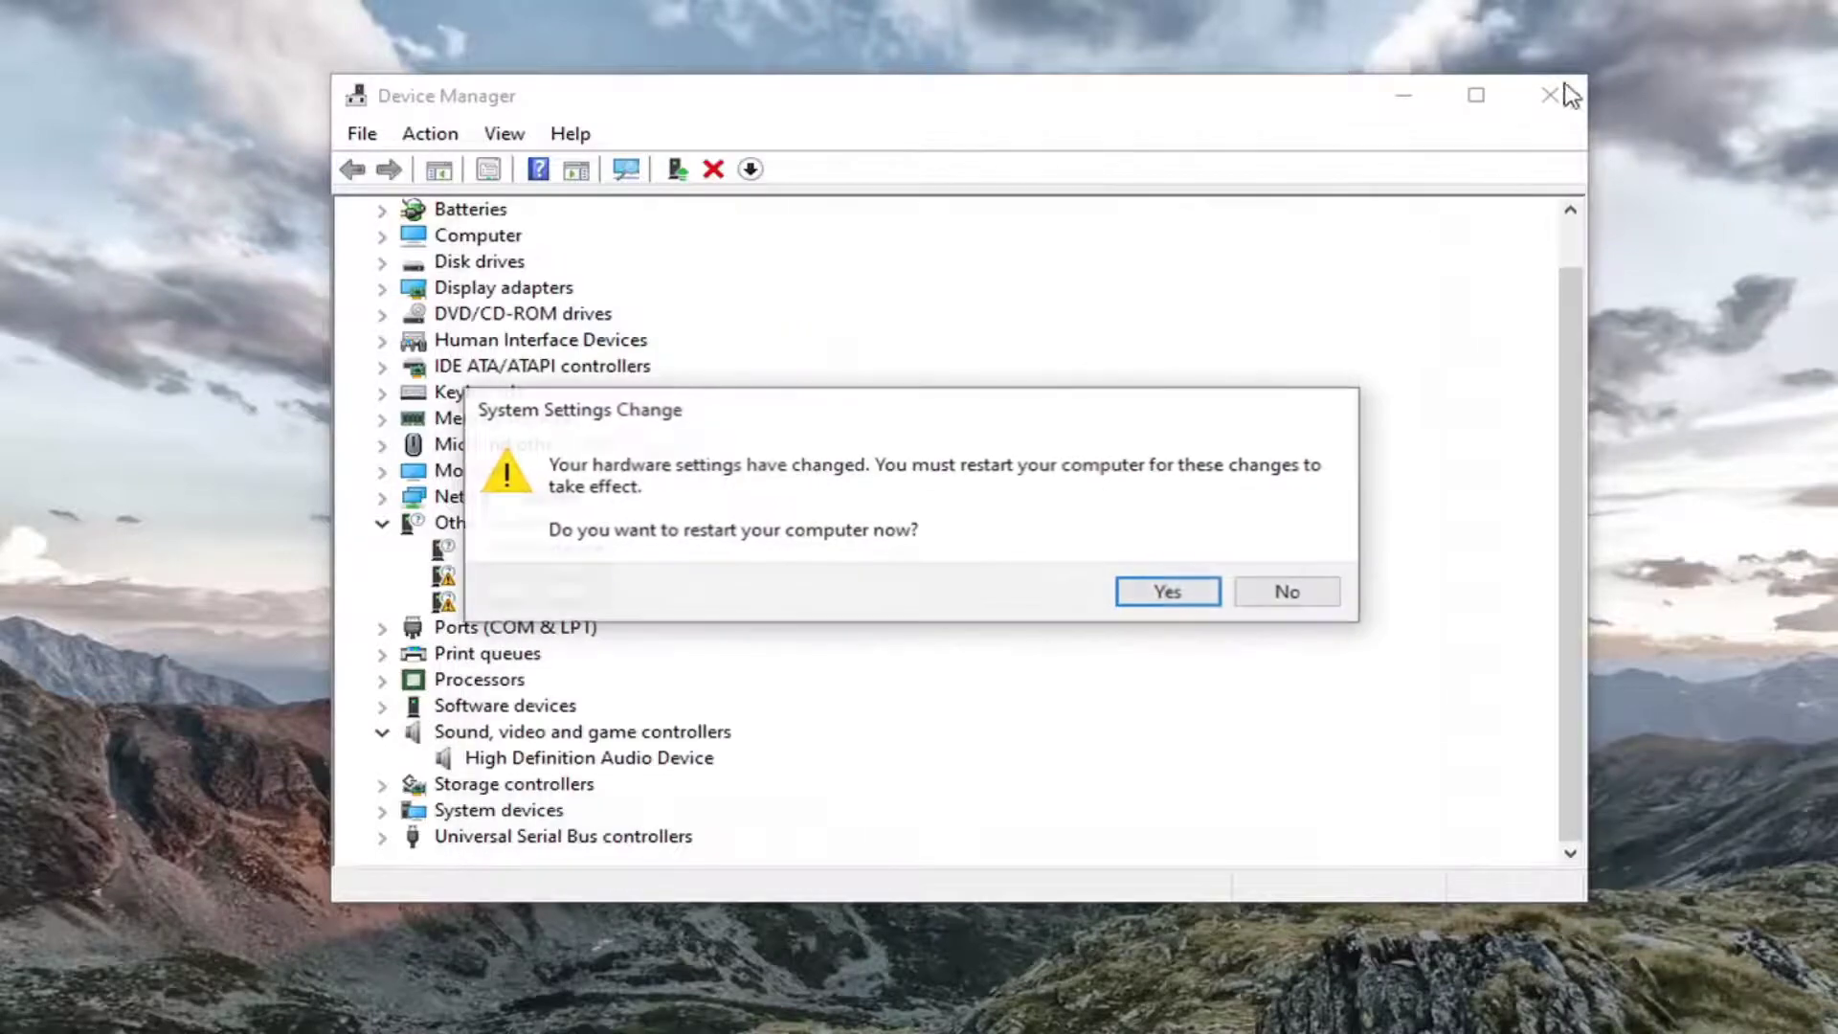
click(1153, 595)
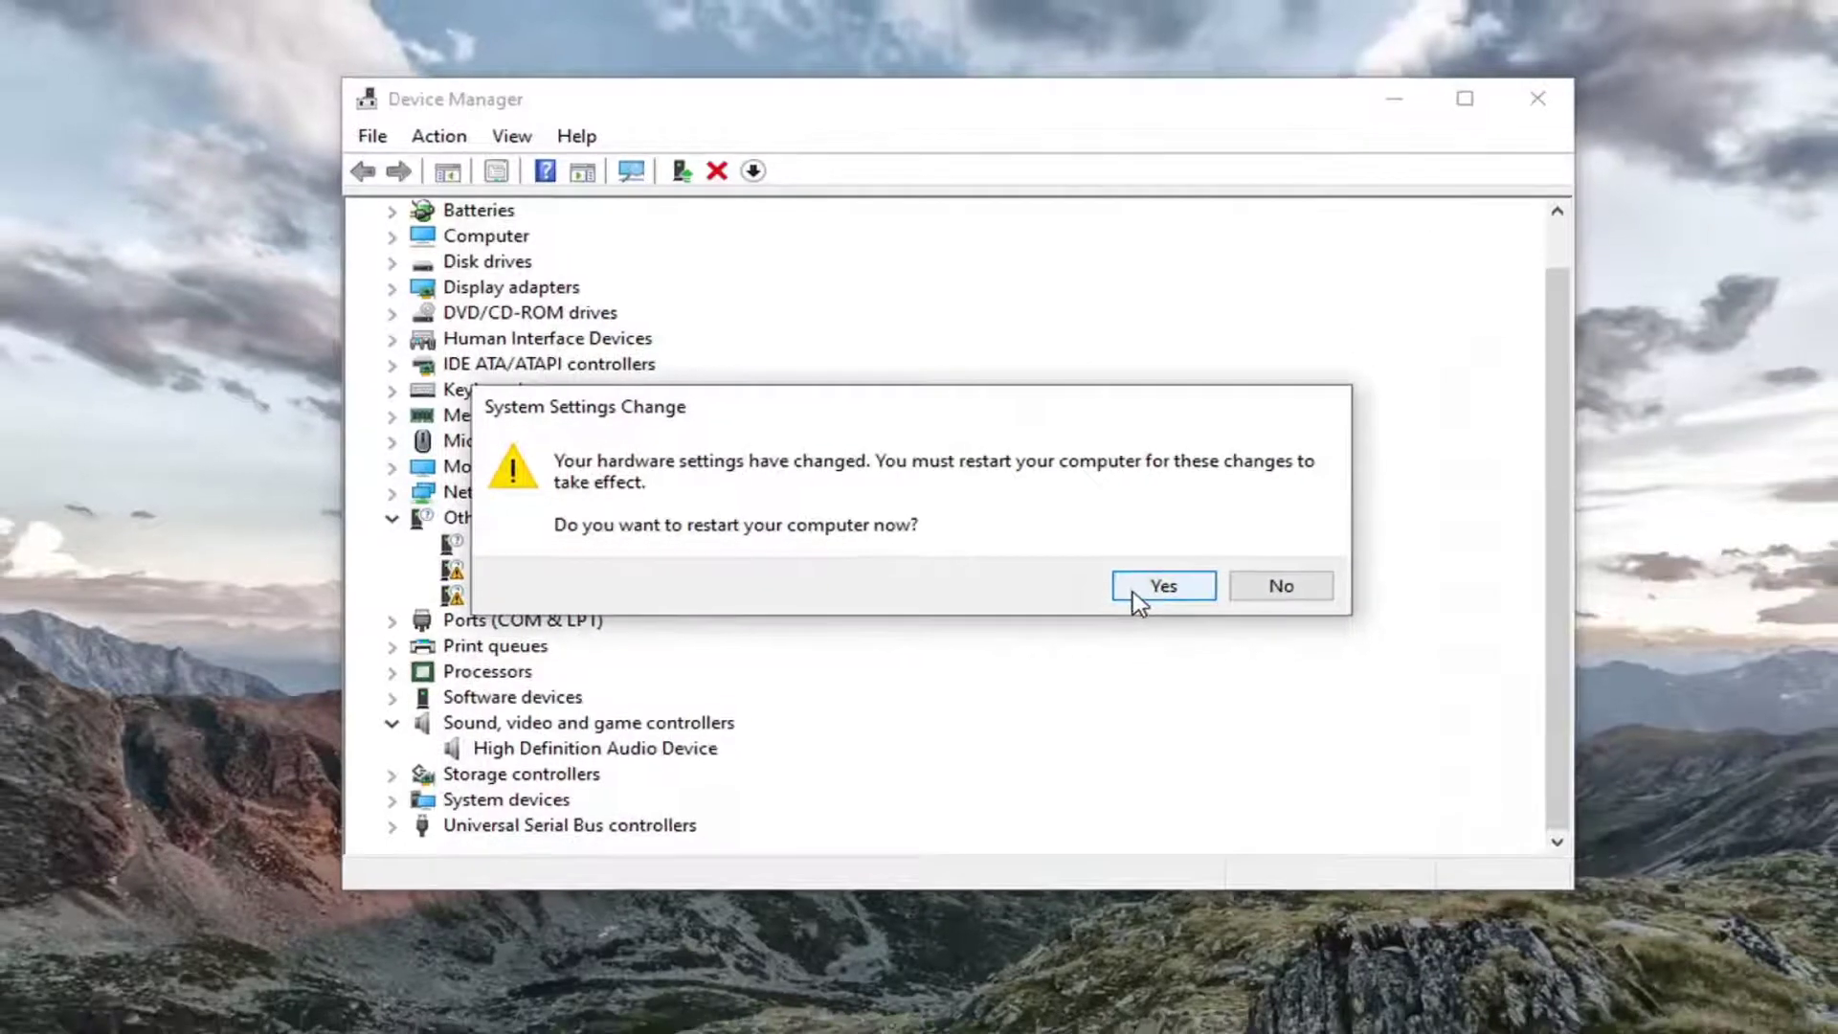